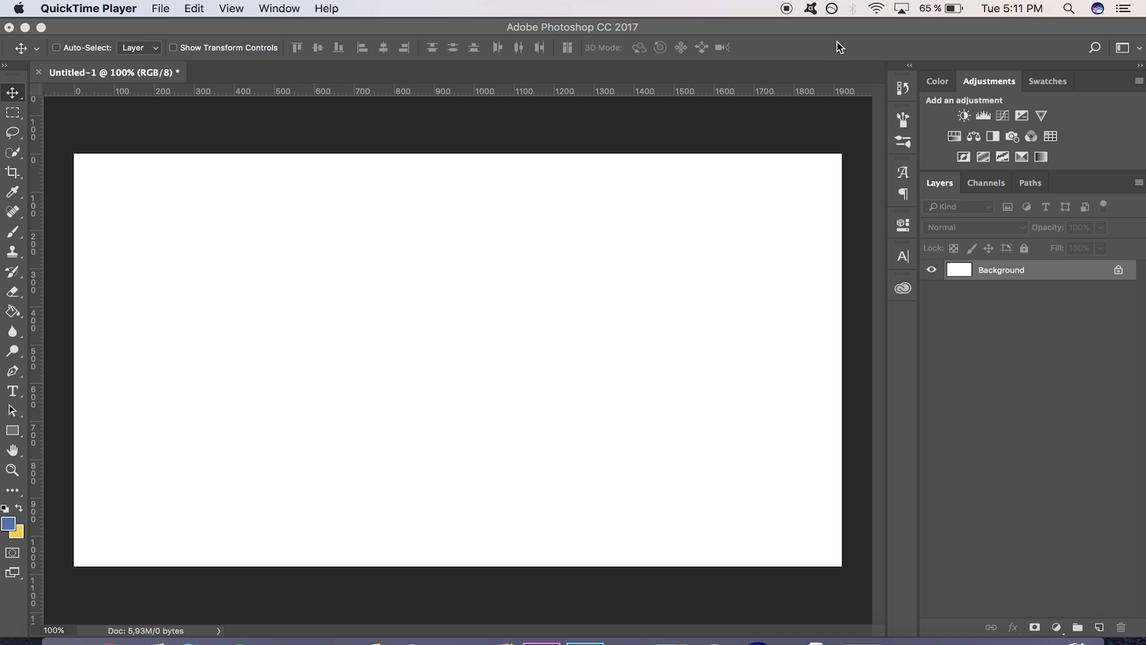
Add an empty layer above the Background and view the blending modes available for it
click(847, 27)
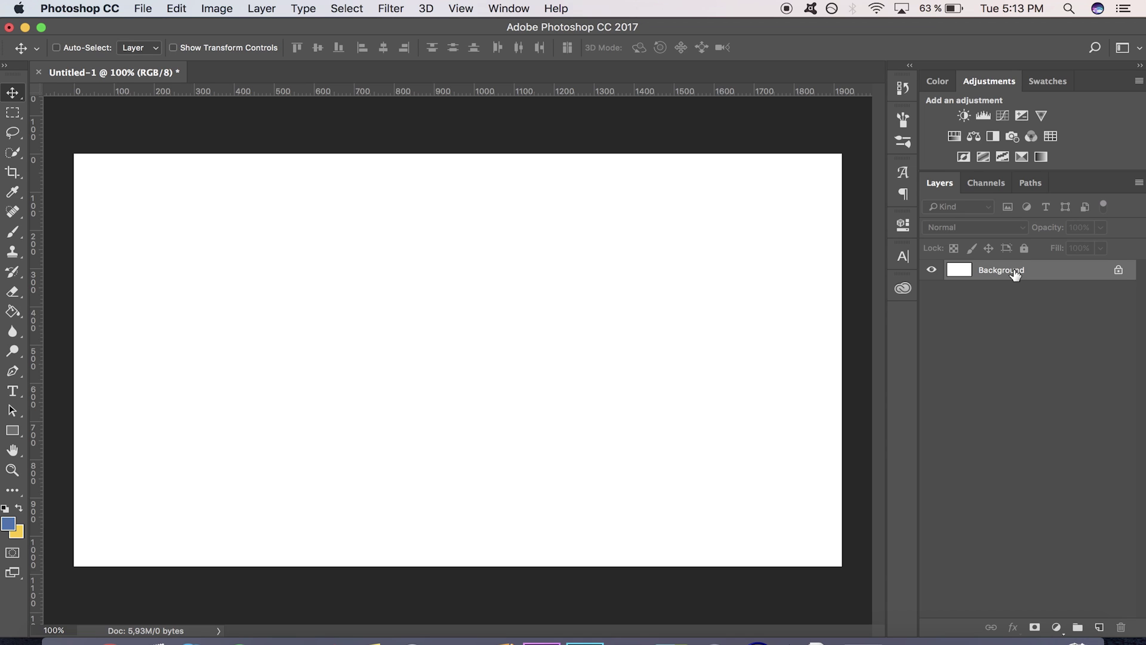
click(1099, 628)
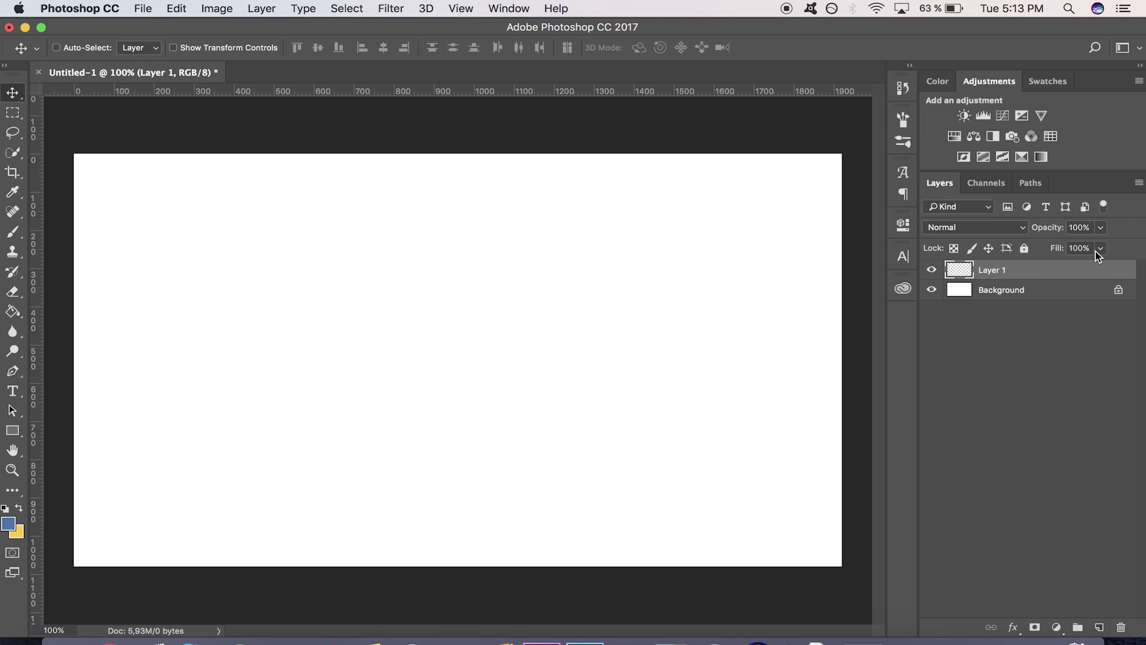
click(987, 229)
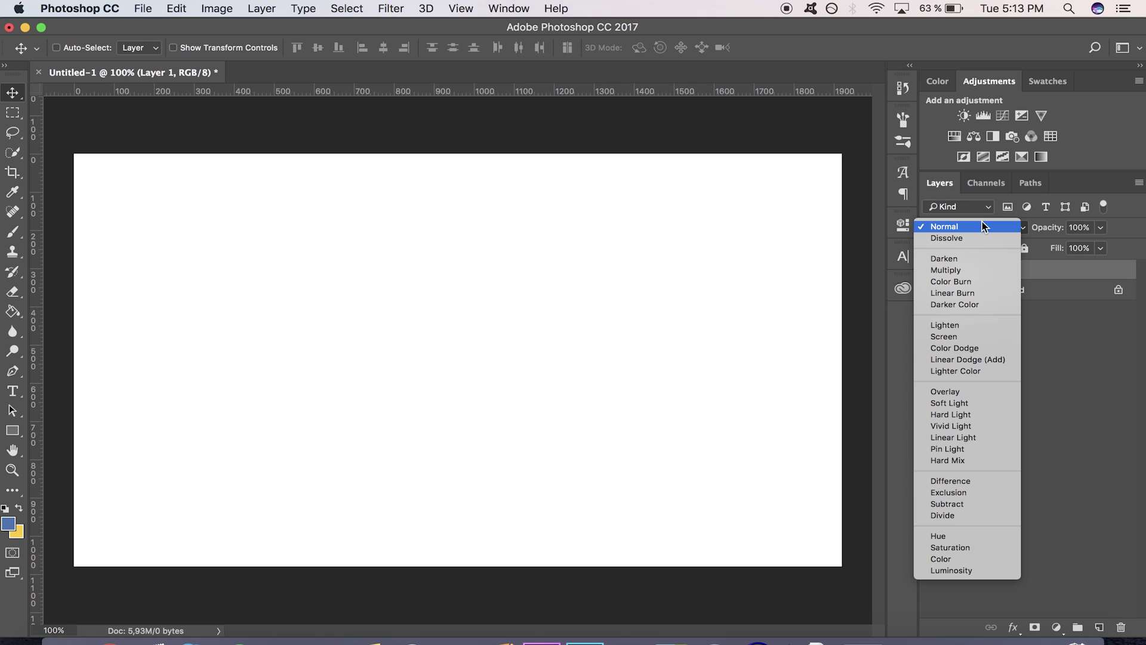
click(1136, 209)
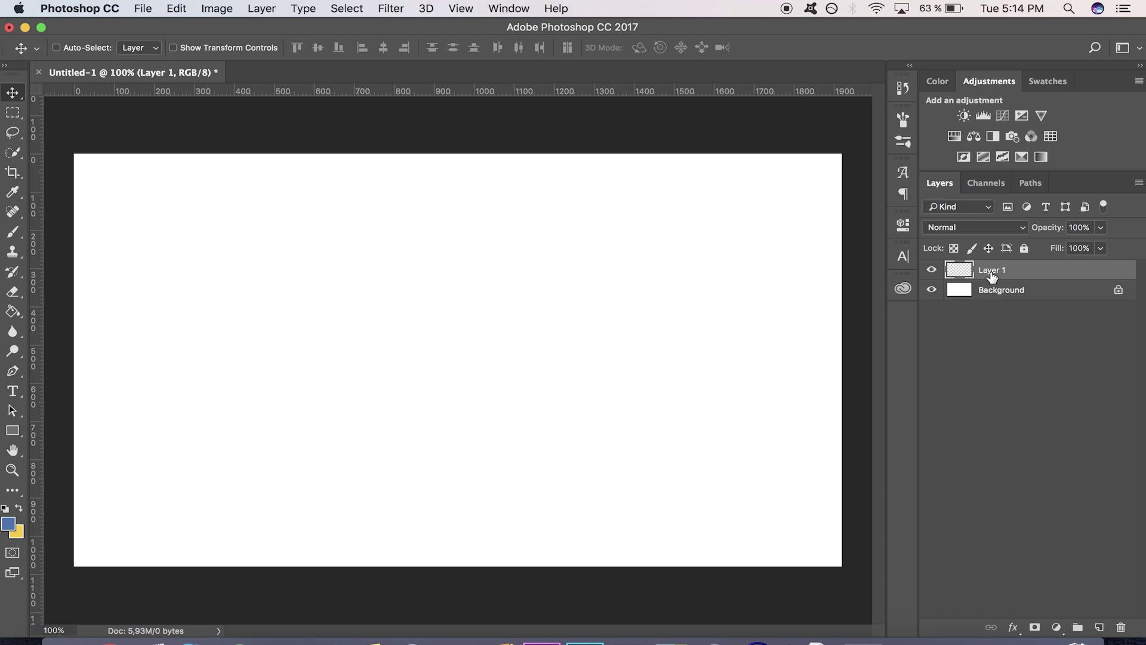
Filter the layer list to pixel layers, convert the Background to a regular layer and delete it
click(1012, 209)
double_click(1054, 290)
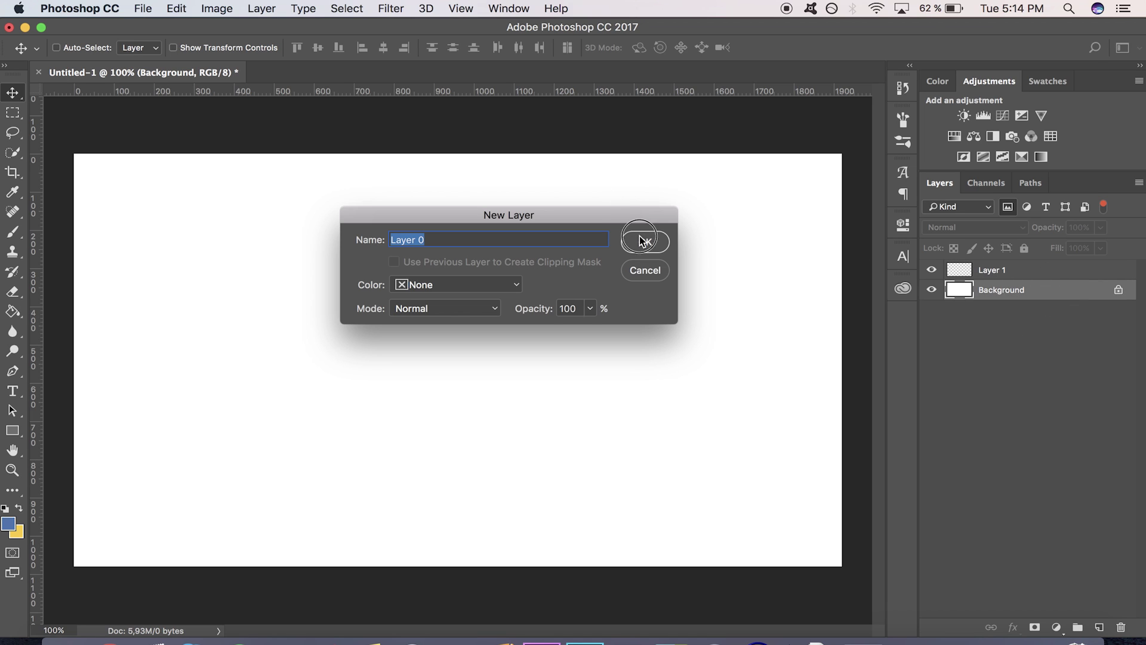
click(641, 241)
key(BackSpace)
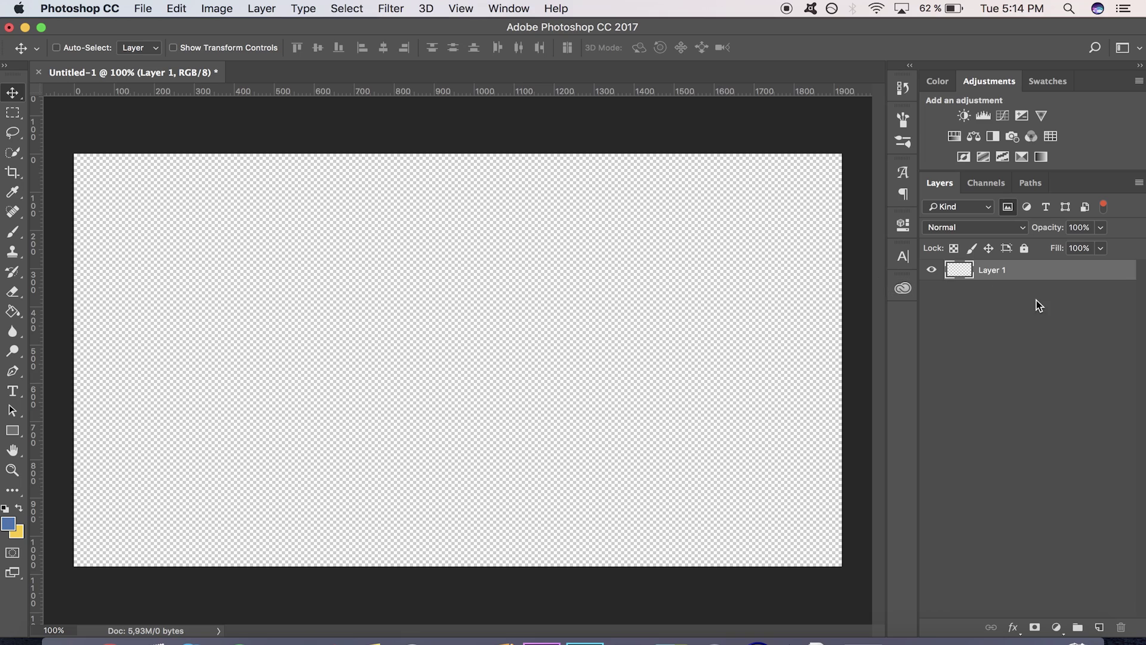
Toggle the layer list filters for pixel layers and adjustment layers on and off
click(1013, 214)
click(1008, 204)
click(1007, 206)
click(1029, 204)
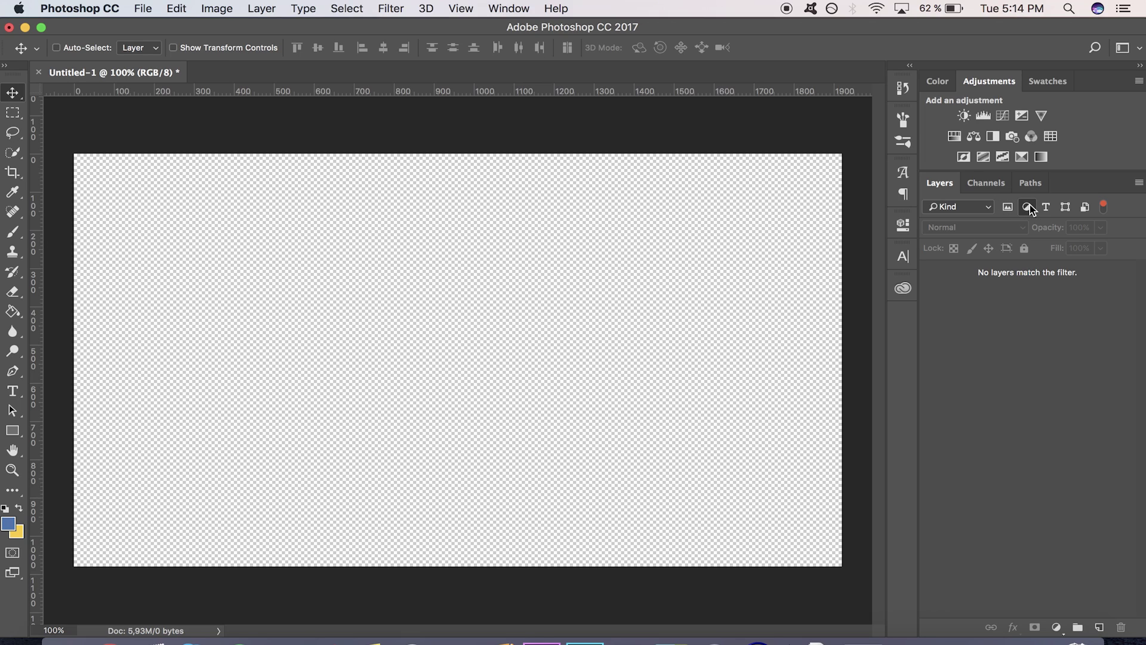
click(1030, 204)
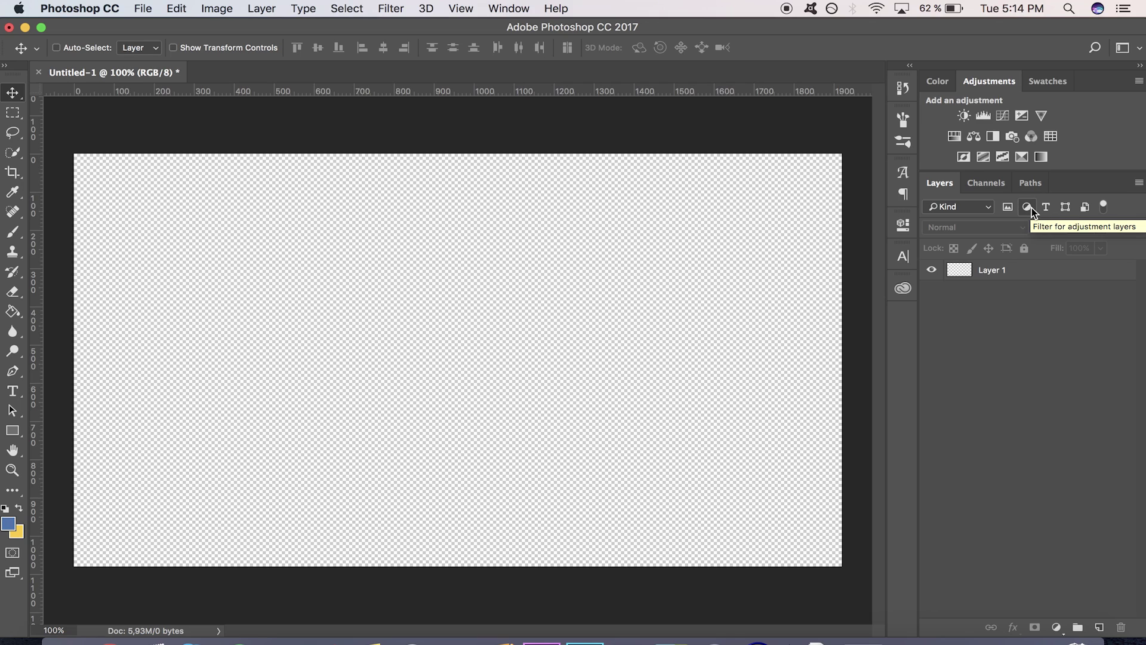
Add a Brightness/Contrast adjustment layer with default settings and check it with the adjustment-layer filter
click(1057, 627)
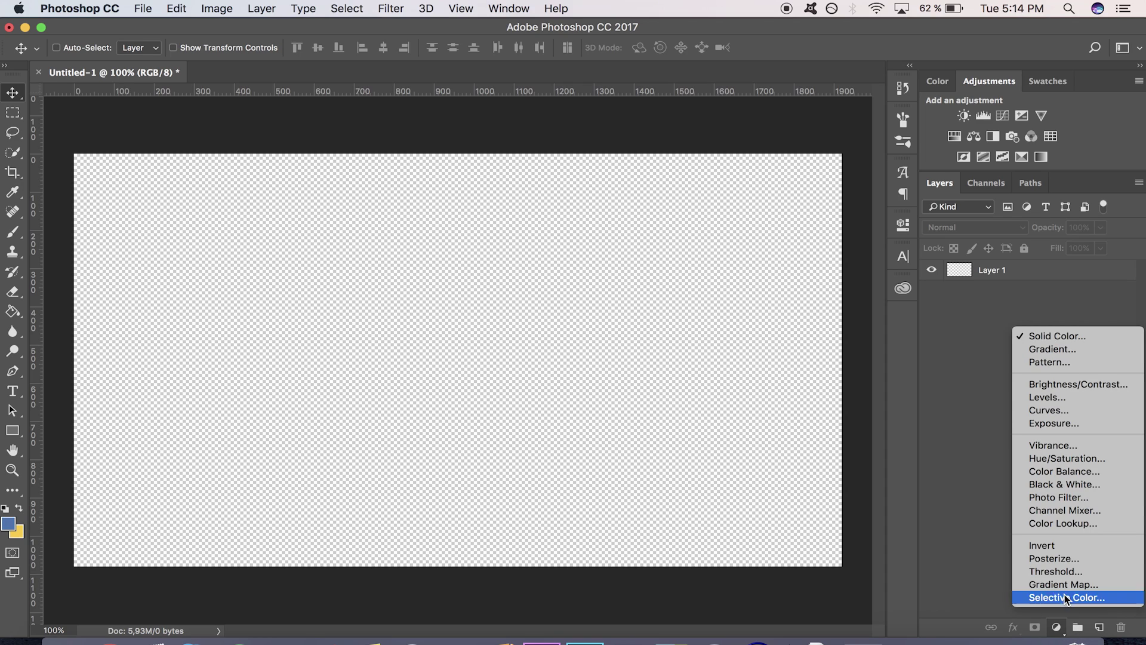
click(1067, 385)
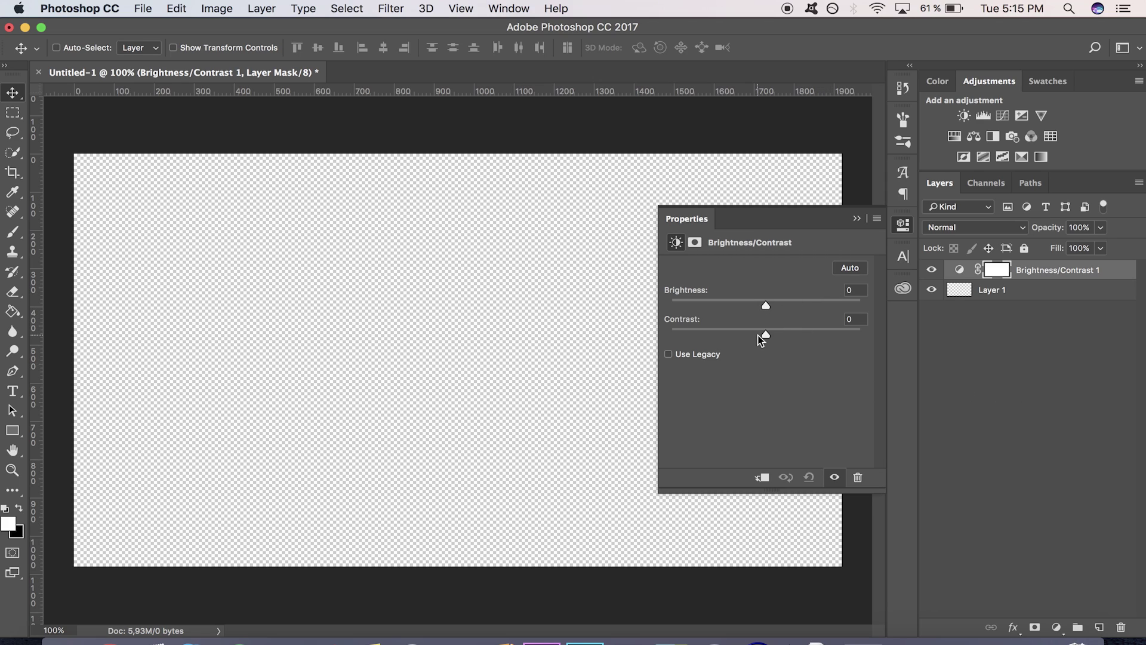
click(856, 218)
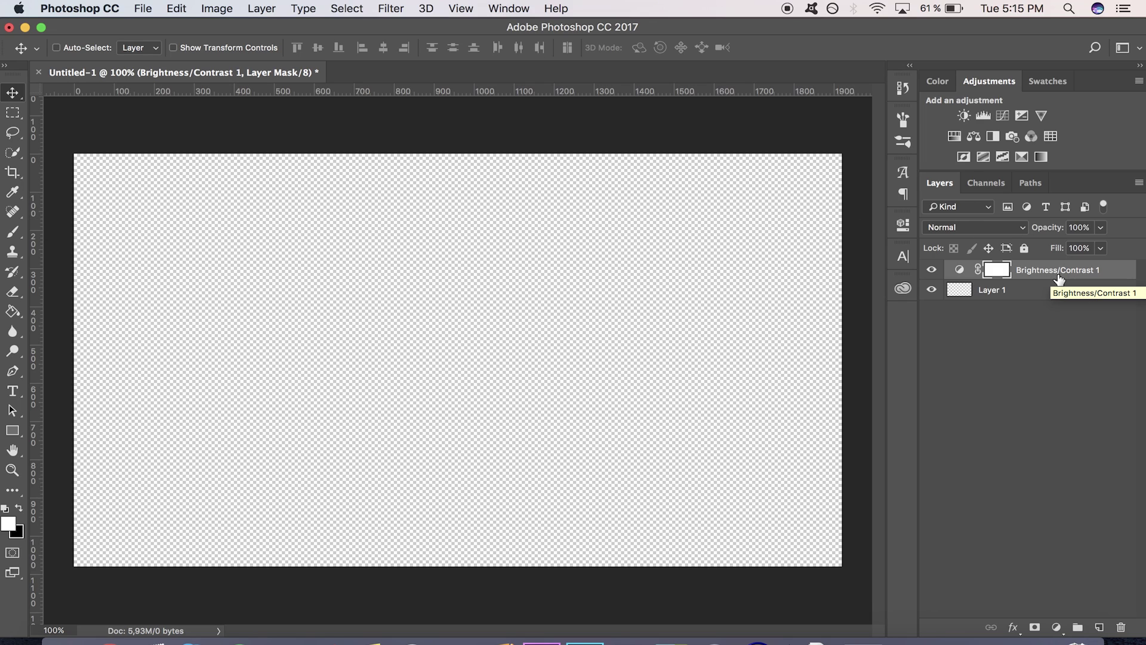
click(1027, 207)
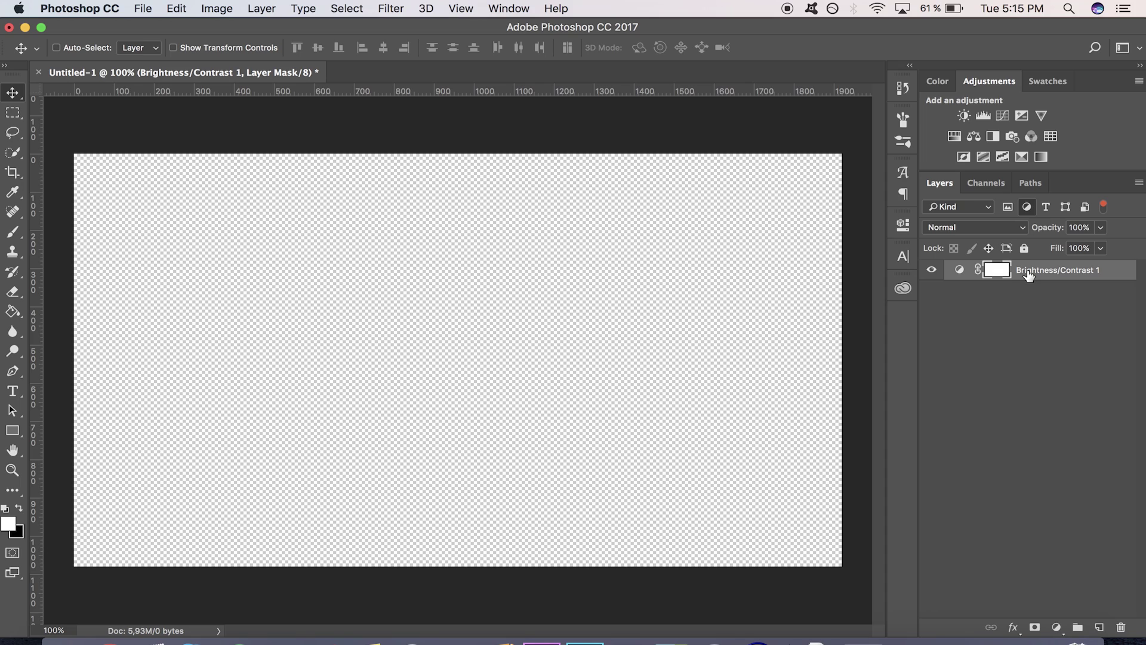
click(1032, 208)
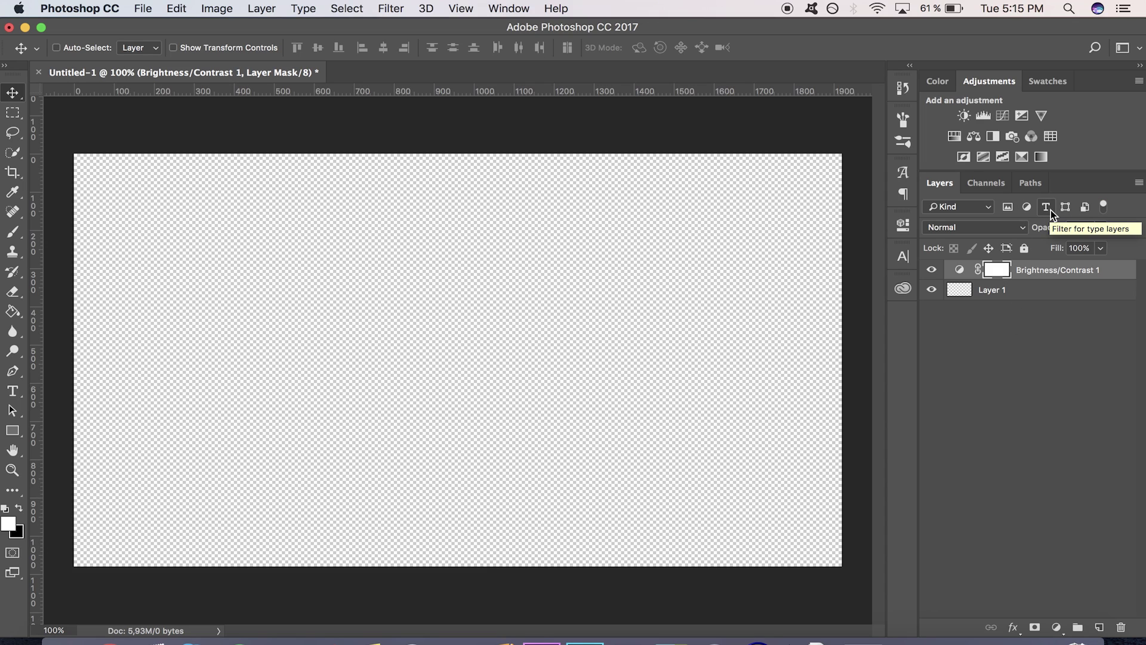
Add a text layer reading "test" near the middle of the canvas
click(12, 391)
click(459, 313)
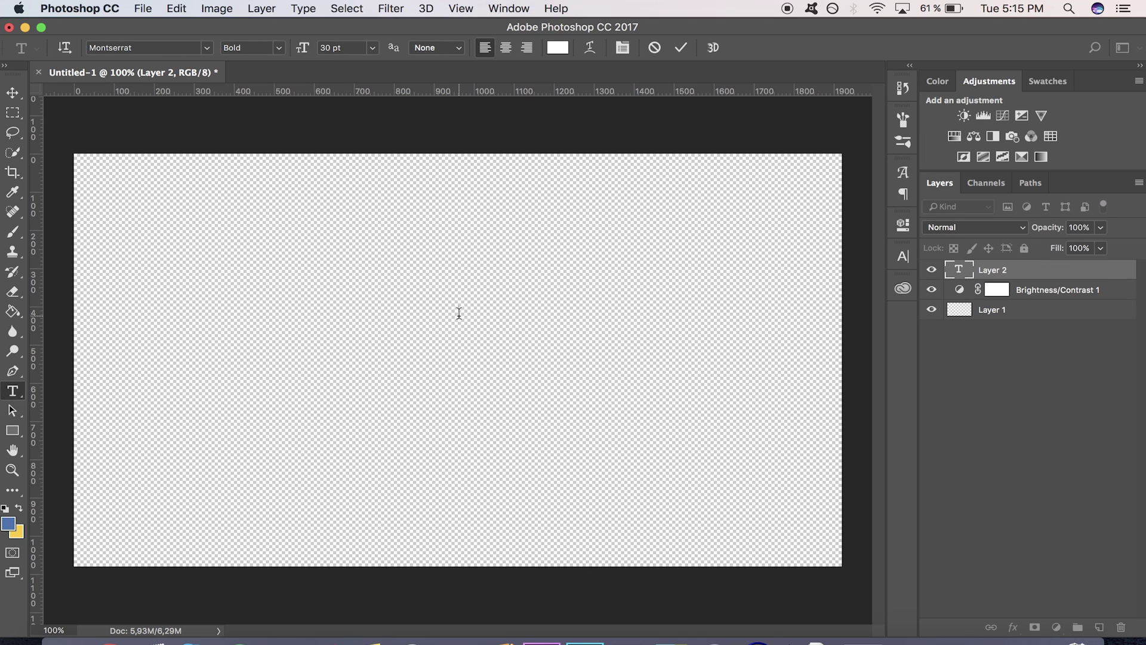
text(tet)
key(BackSpace)
text(st)
Set the colour of the word "test" to black (000000) and its size to 97 pt
double_click(485, 312)
click(557, 47)
drag(142, 289, 25, 458)
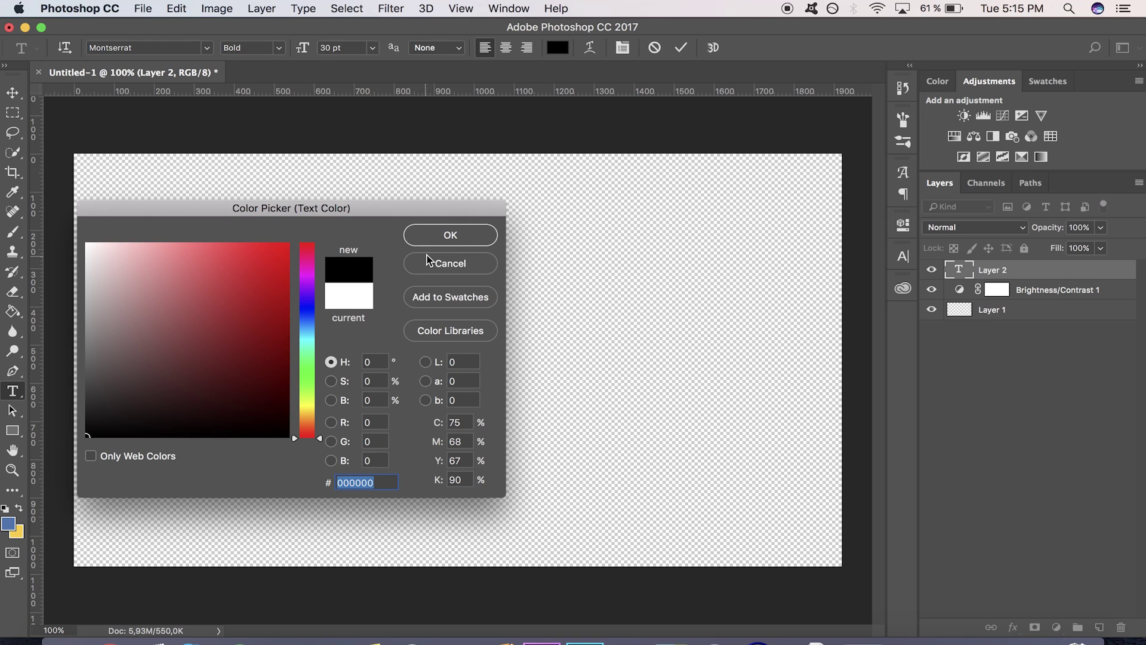
click(448, 236)
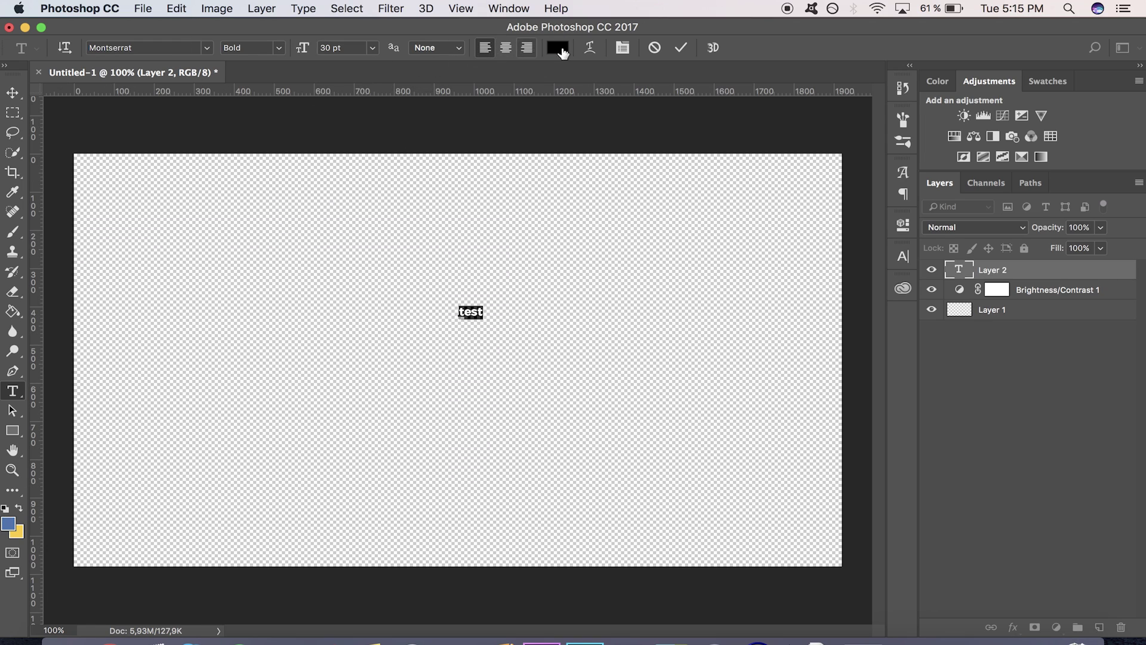
drag(300, 48, 428, 127)
click(537, 302)
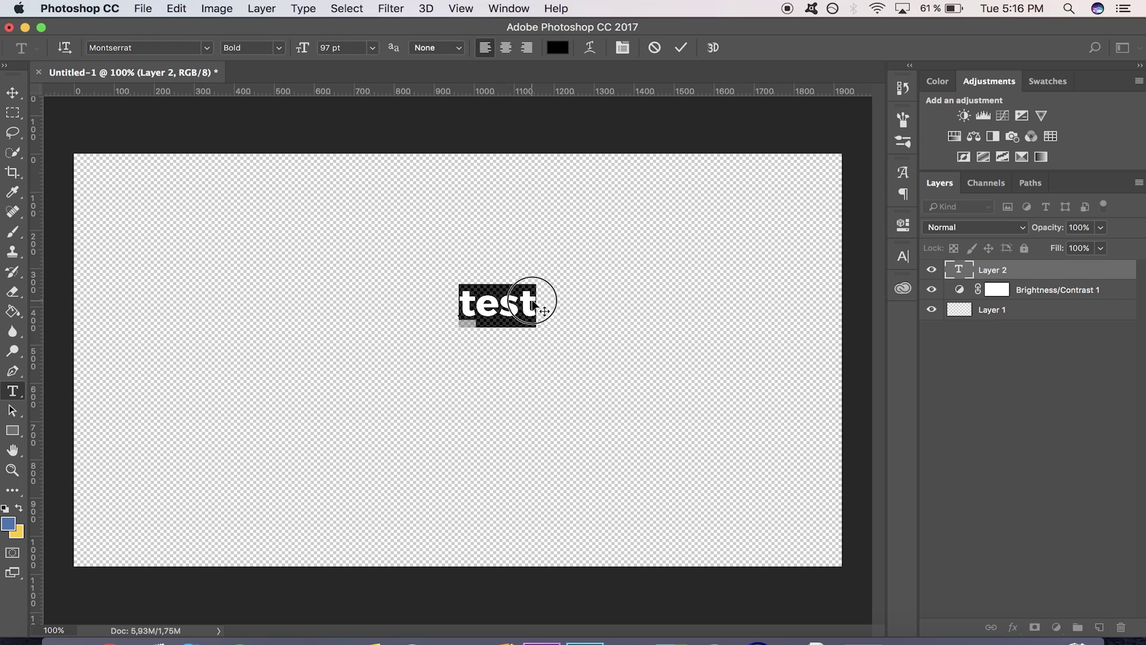
click(997, 270)
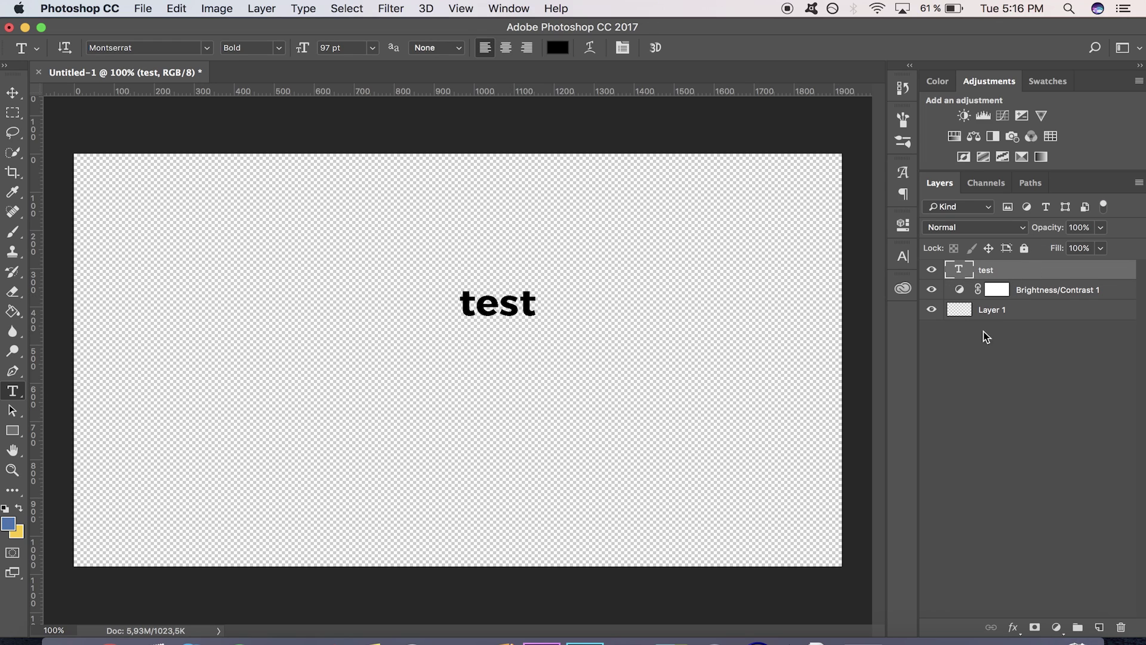
Try the filter for type layers and open the test layer's text for editing without changing it
click(962, 292)
click(961, 277)
click(1045, 206)
click(1046, 208)
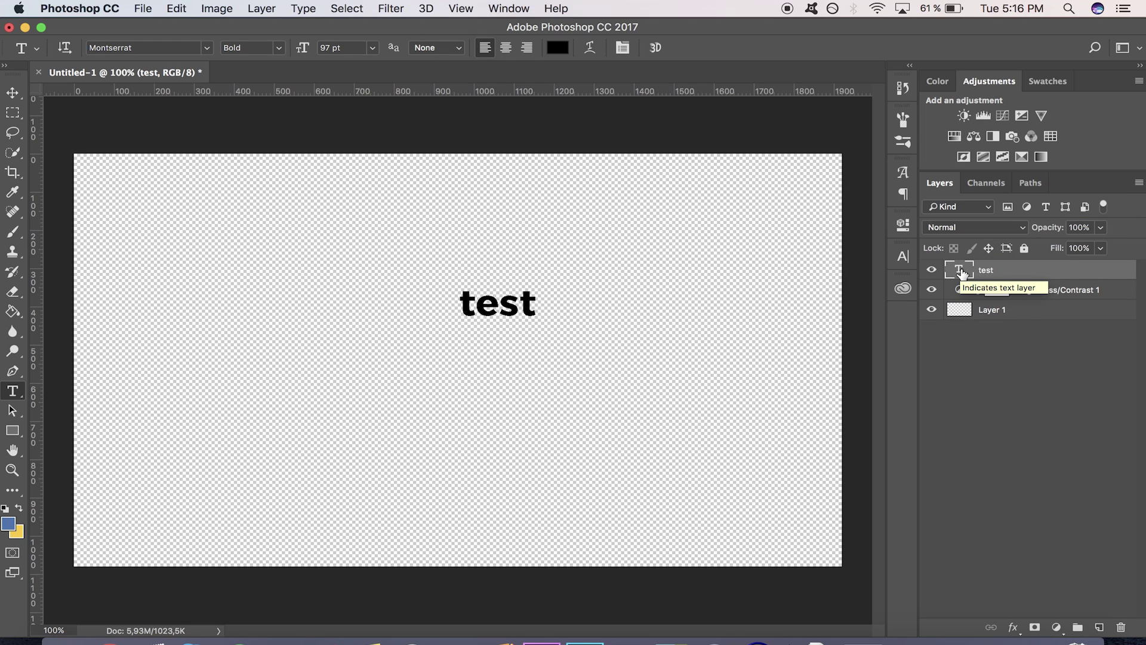
double_click(960, 270)
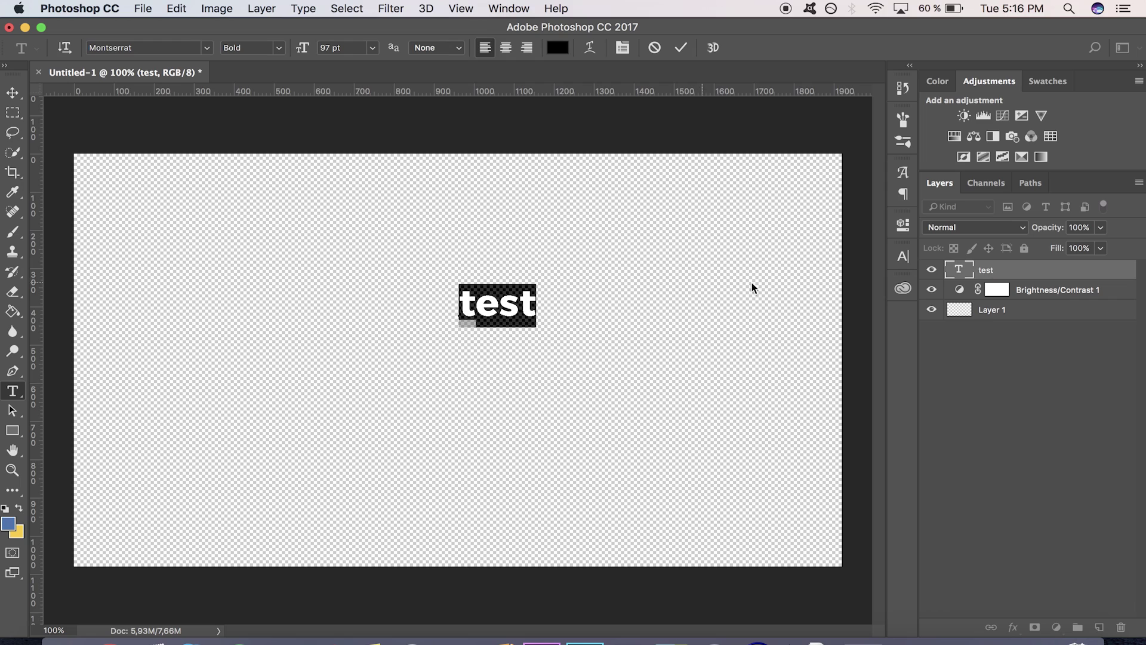
click(1008, 278)
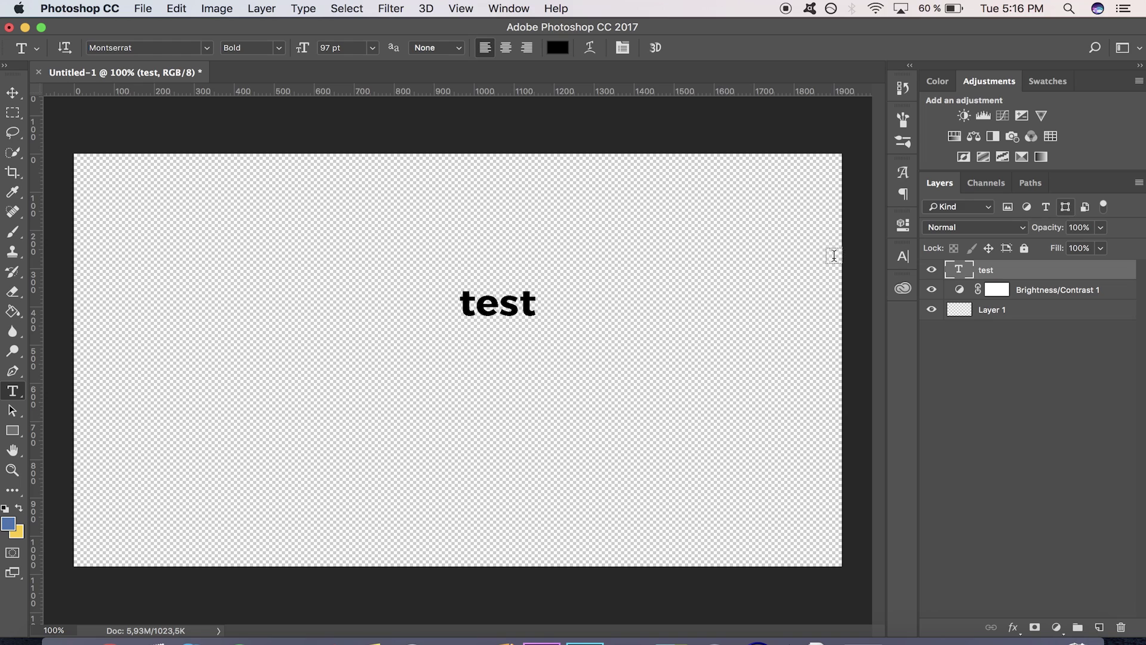
Draw a blue rectangle shape of about 794 by 679 px beside the word "test"
click(15, 431)
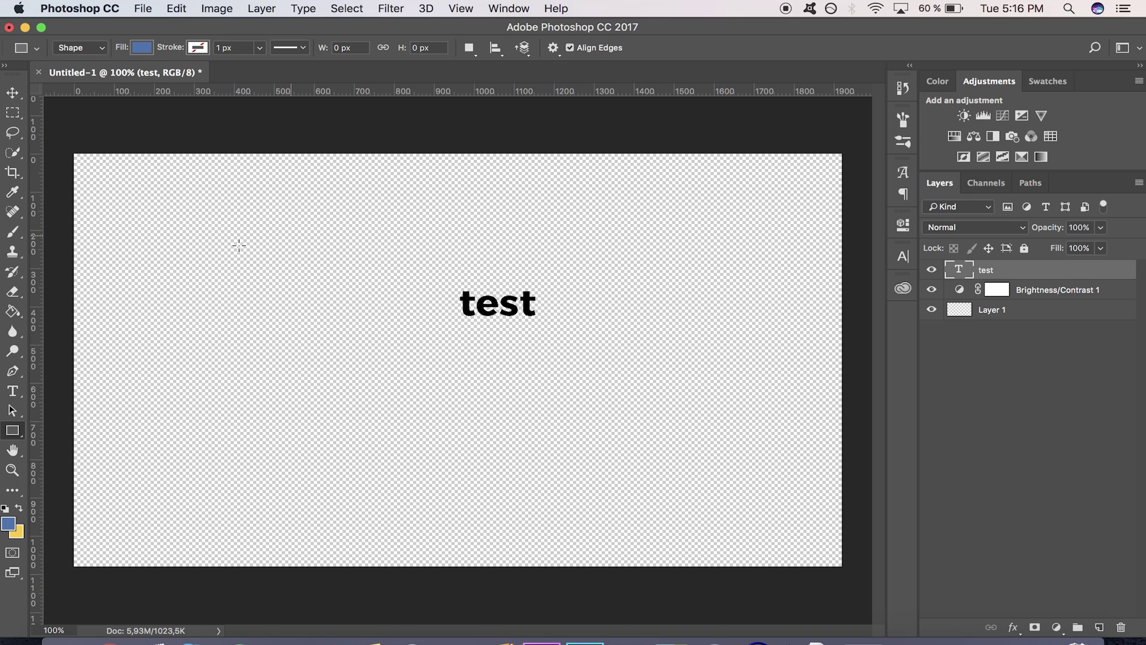
drag(117, 198, 435, 458)
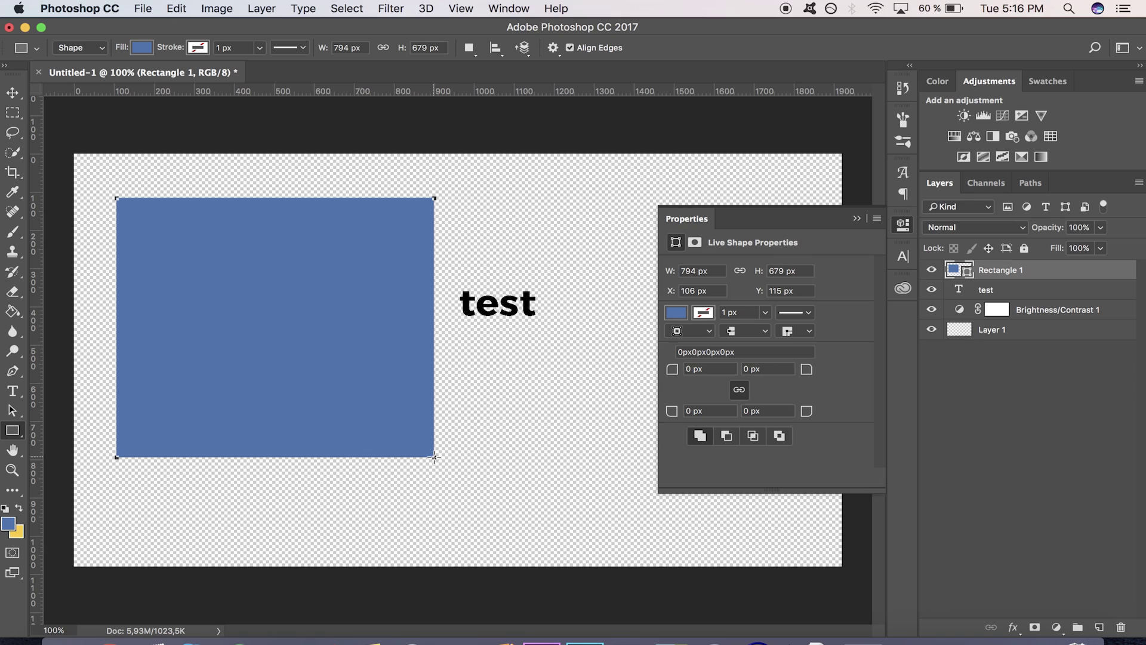
click(858, 219)
Filter the layer list to shape layers, clear the filter, and reselect the Rectangle 1 layer
click(1041, 270)
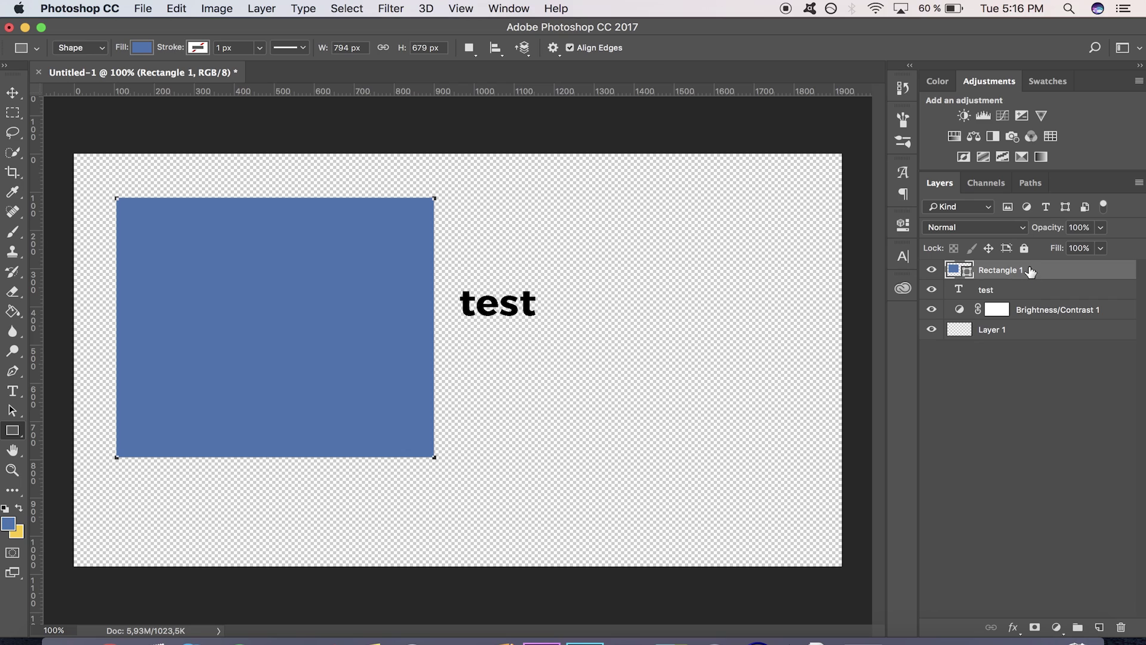
click(1068, 206)
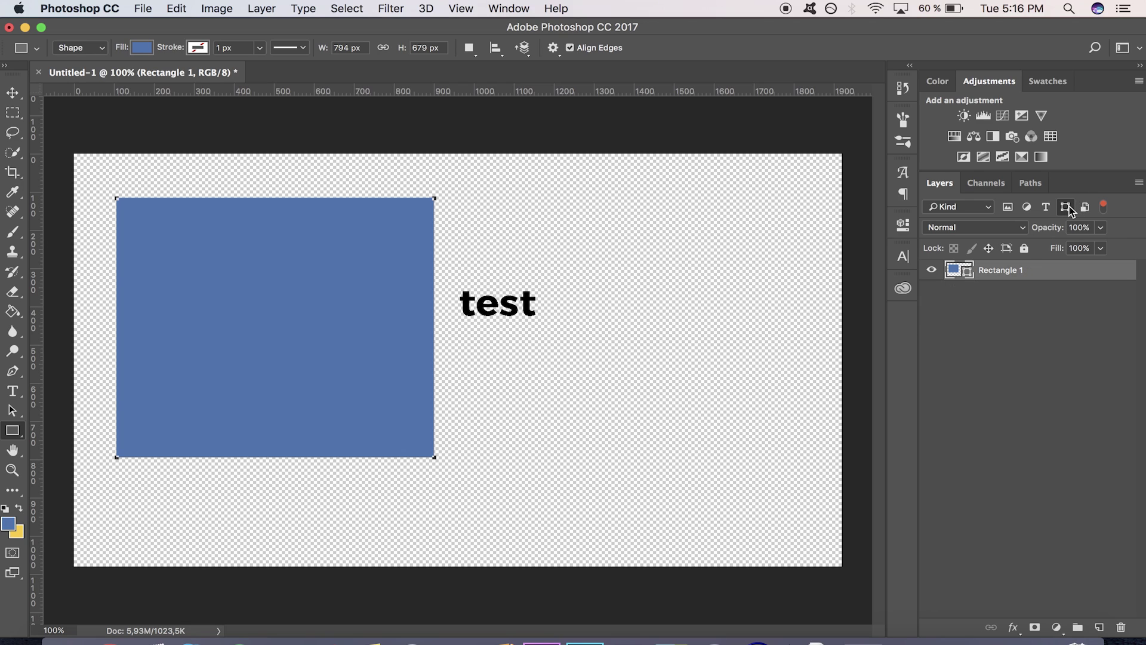
click(1068, 206)
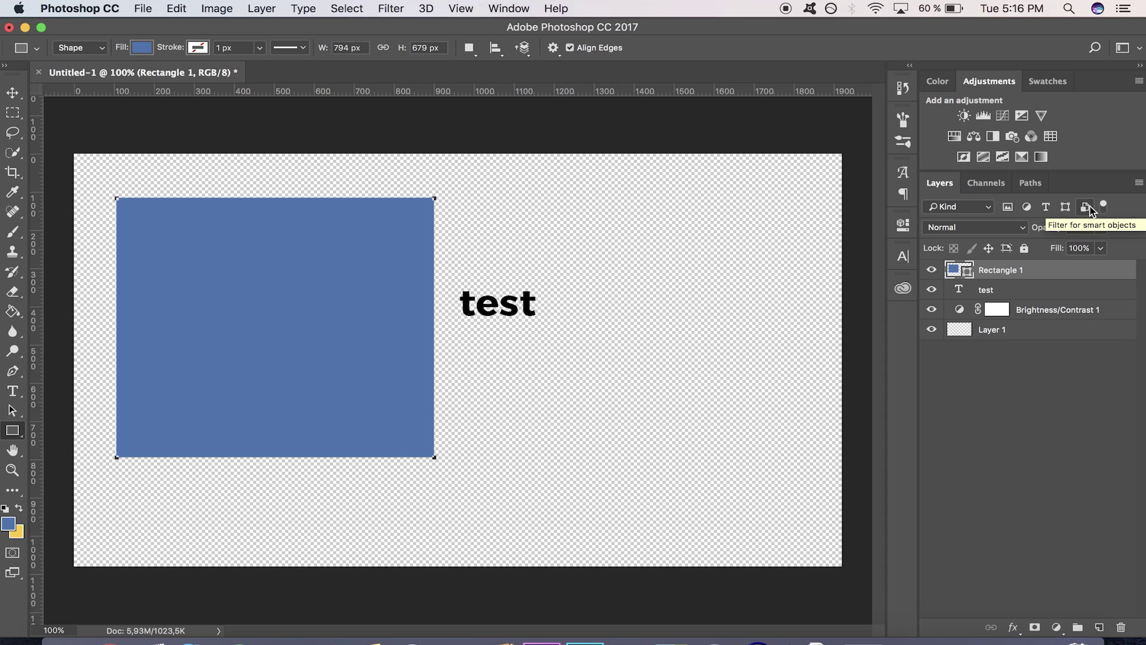
click(1021, 403)
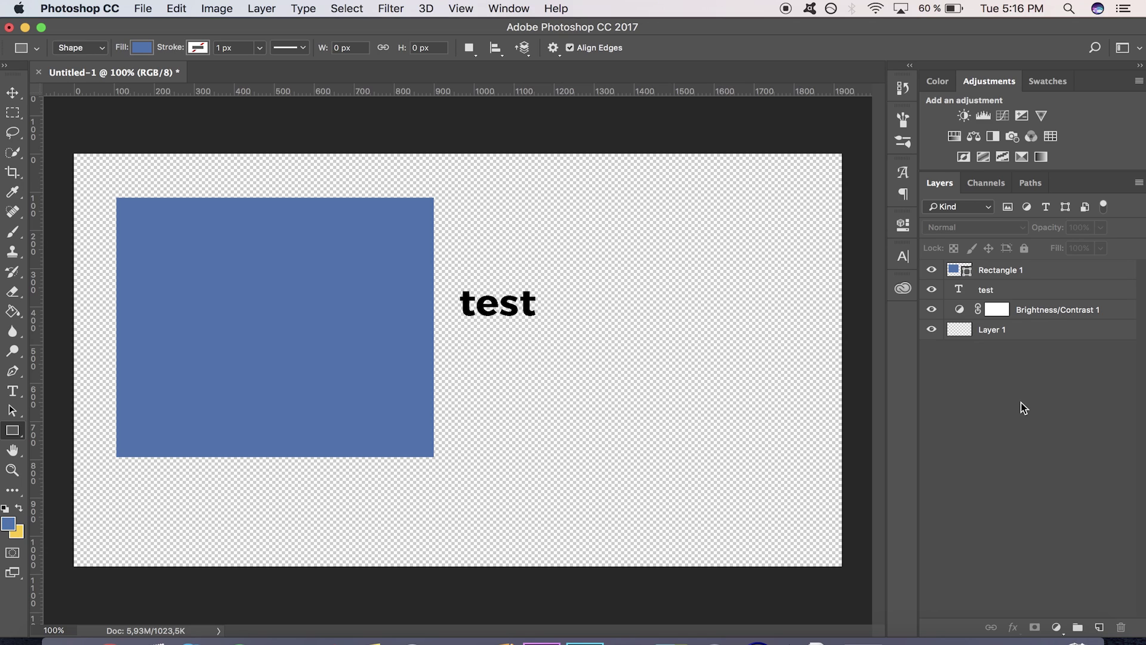
click(1037, 276)
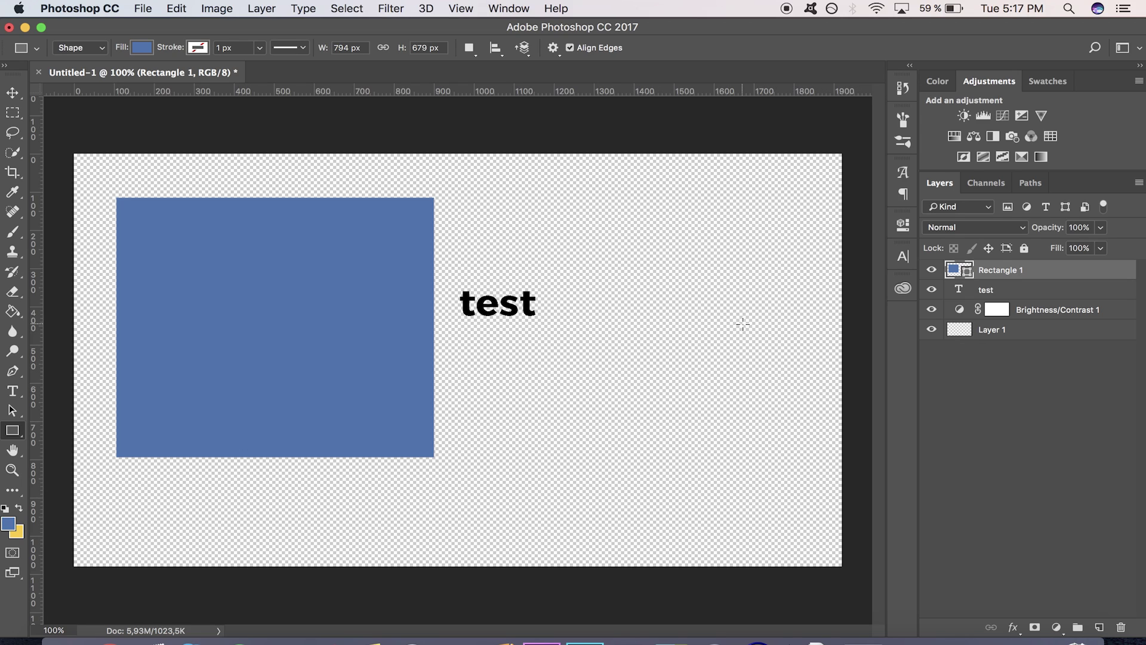
key(v)
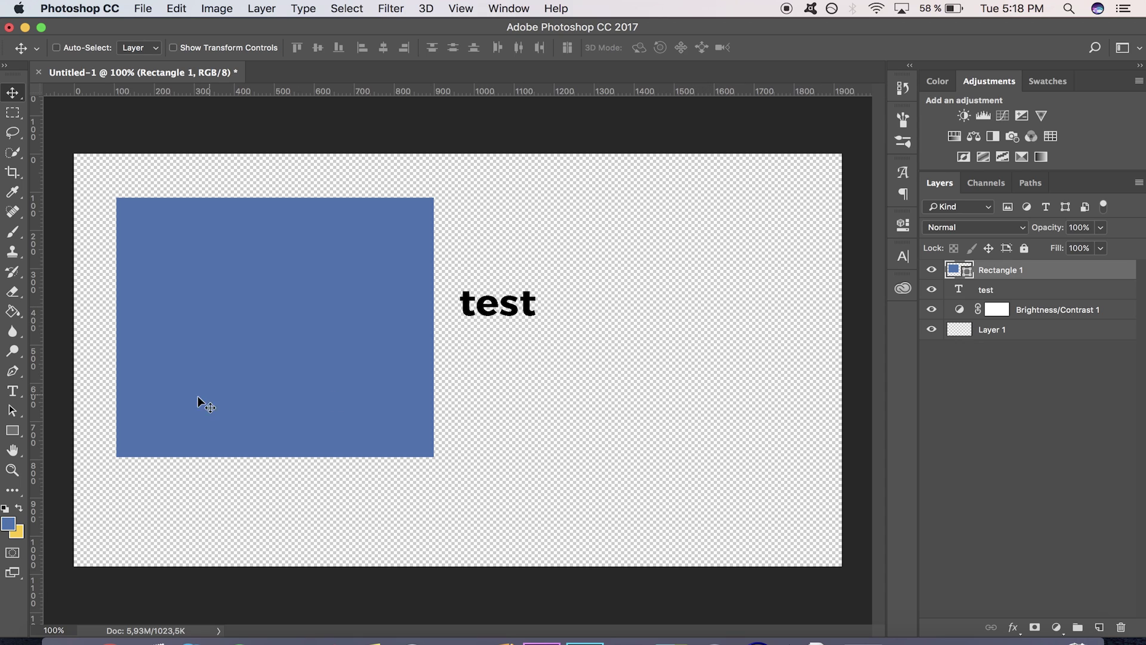
Draw a second rectangle of about 531 by 384 px partly over the word "test" and fill it with red
click(12, 429)
drag(497, 281, 710, 428)
click(676, 313)
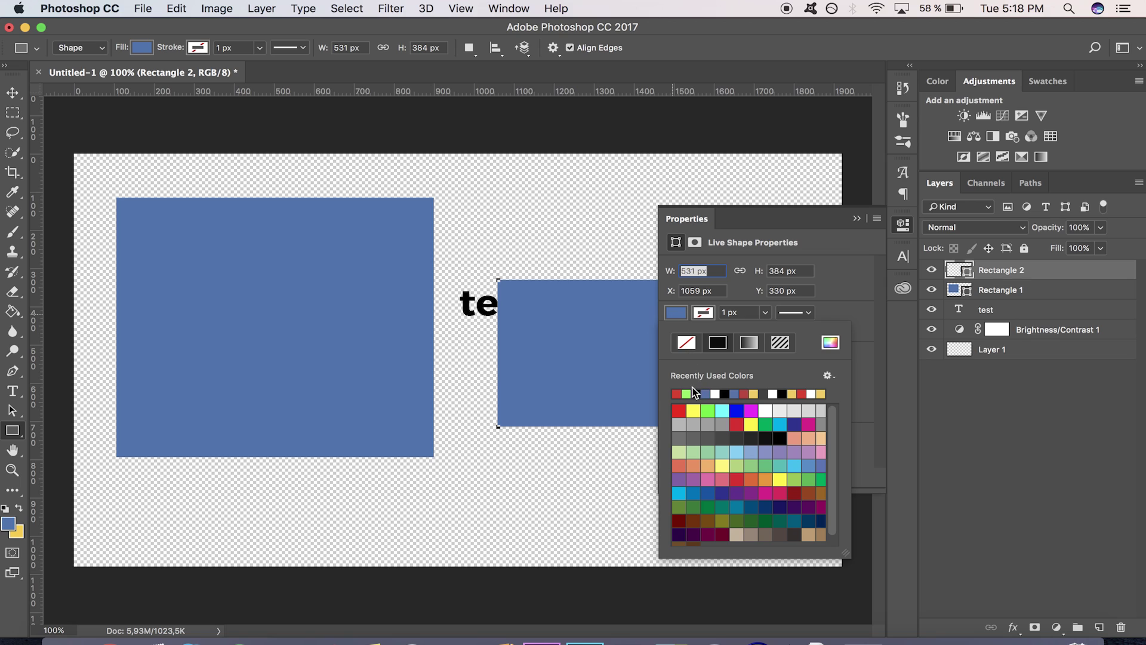
click(677, 394)
click(857, 219)
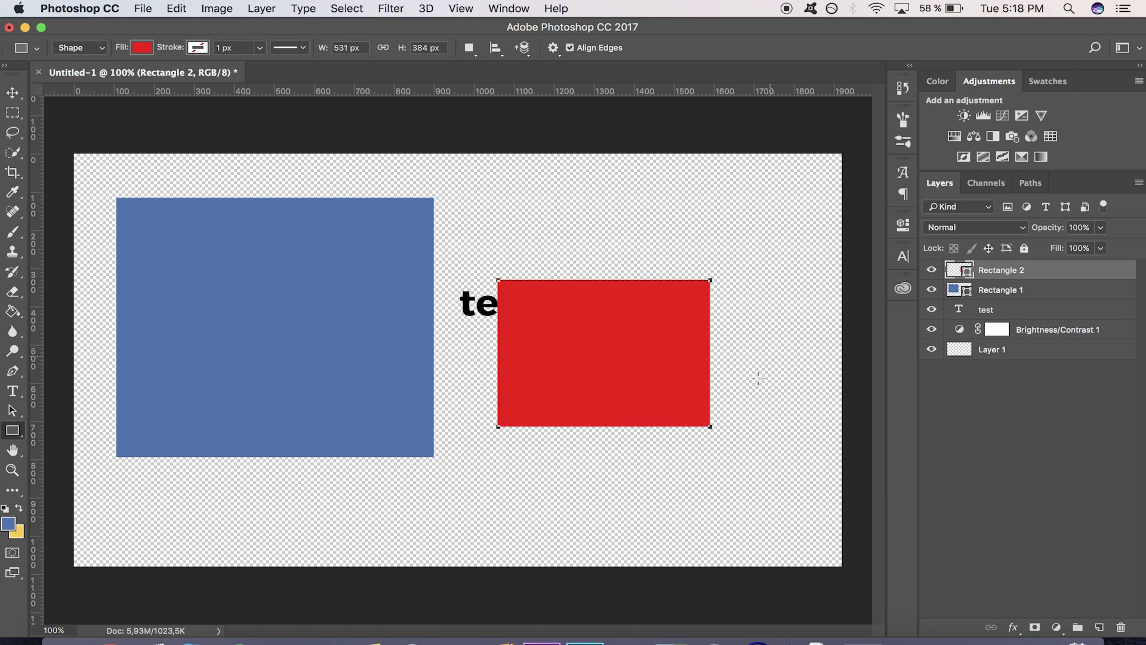
Switch the layer selection back and forth between Rectangle 1 and Rectangle 2
click(1031, 289)
click(1038, 266)
click(1035, 289)
click(1041, 265)
click(1052, 299)
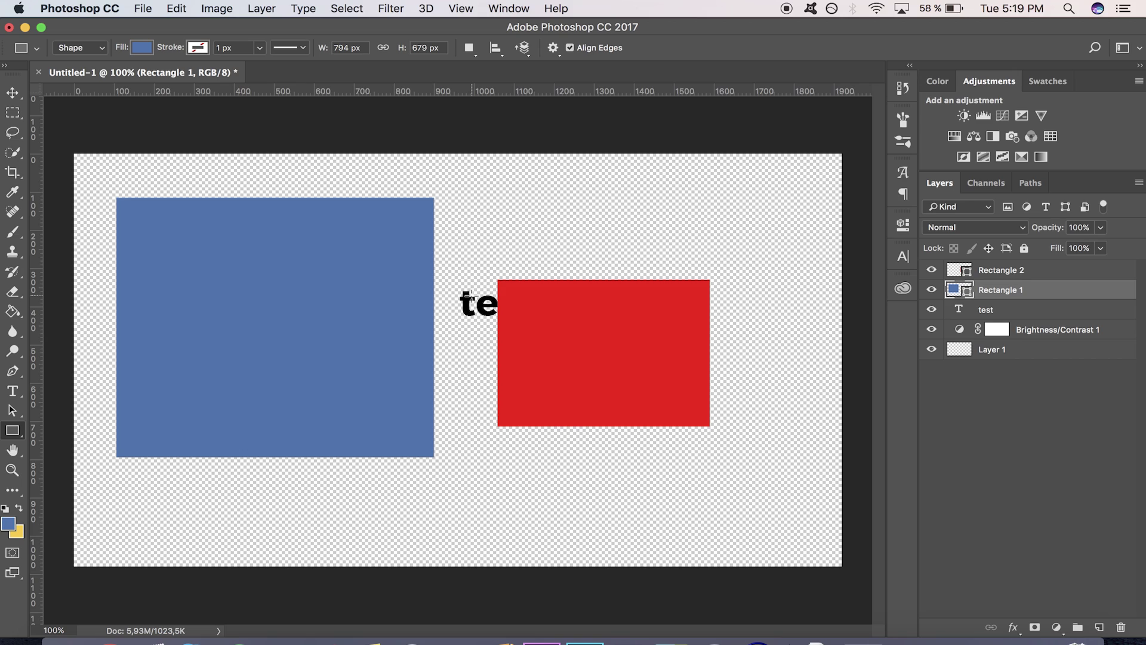
click(1035, 274)
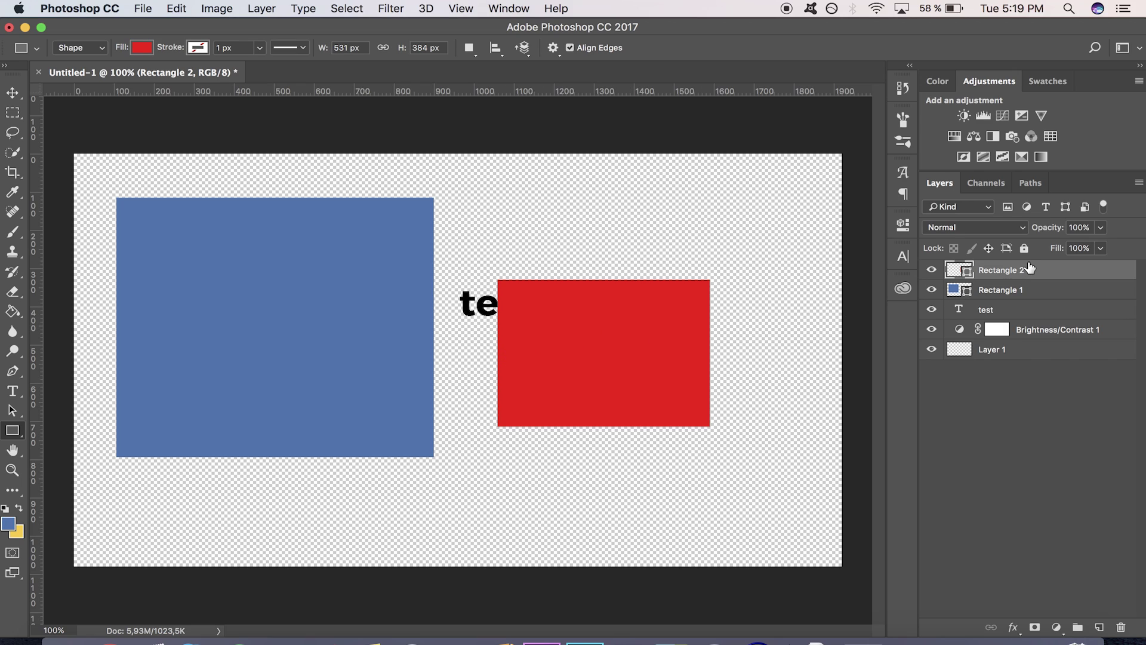
Reorder the layers so the "test" text layer sits above Rectangle 2 at the head of the stack
click(984, 317)
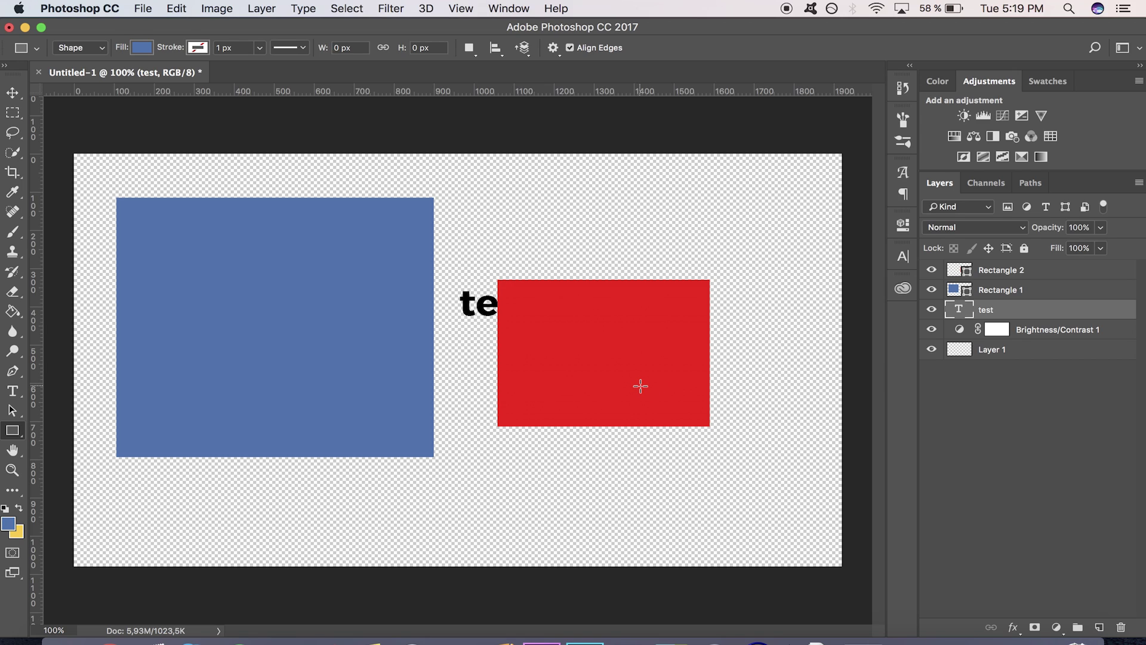
key(v)
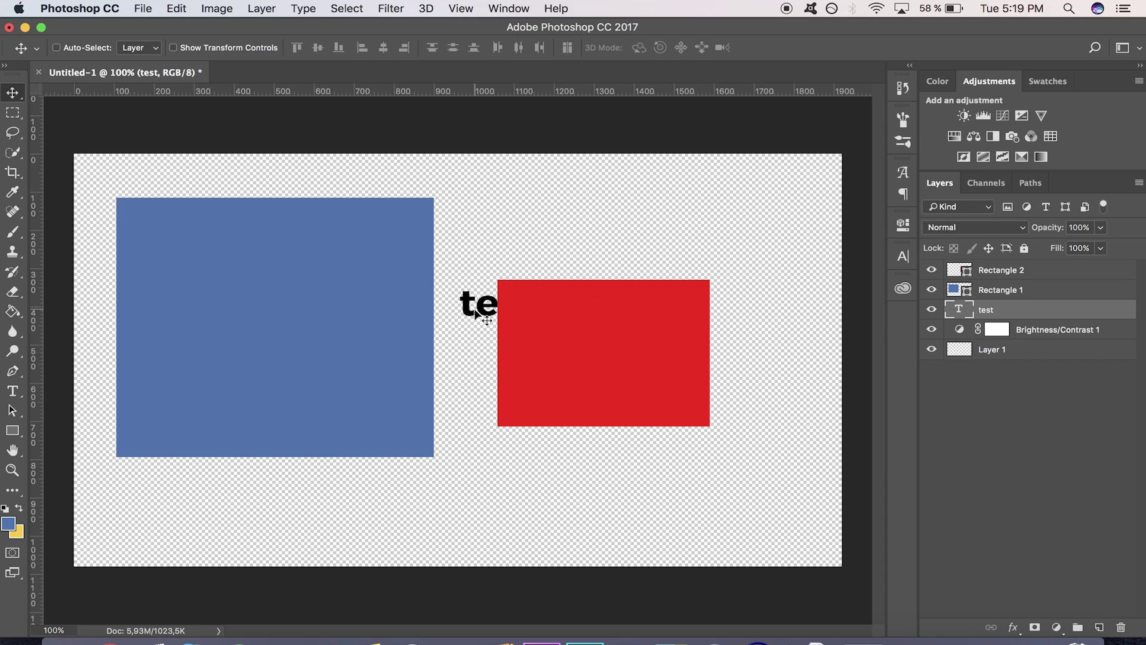
click(1022, 269)
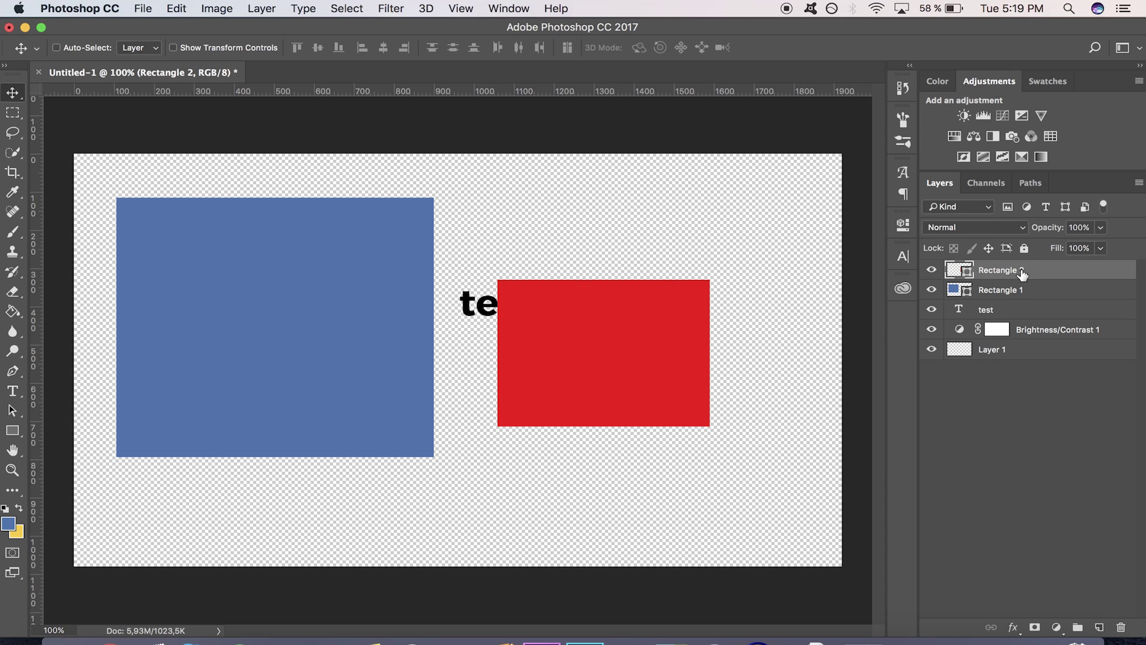
click(1004, 310)
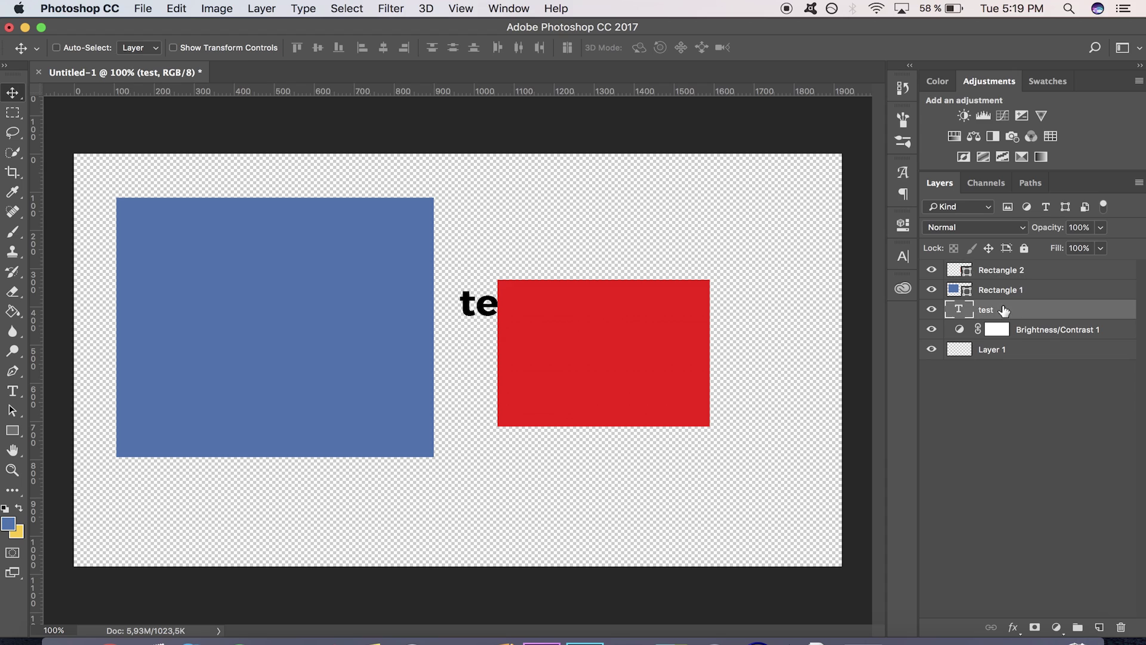
click(1013, 290)
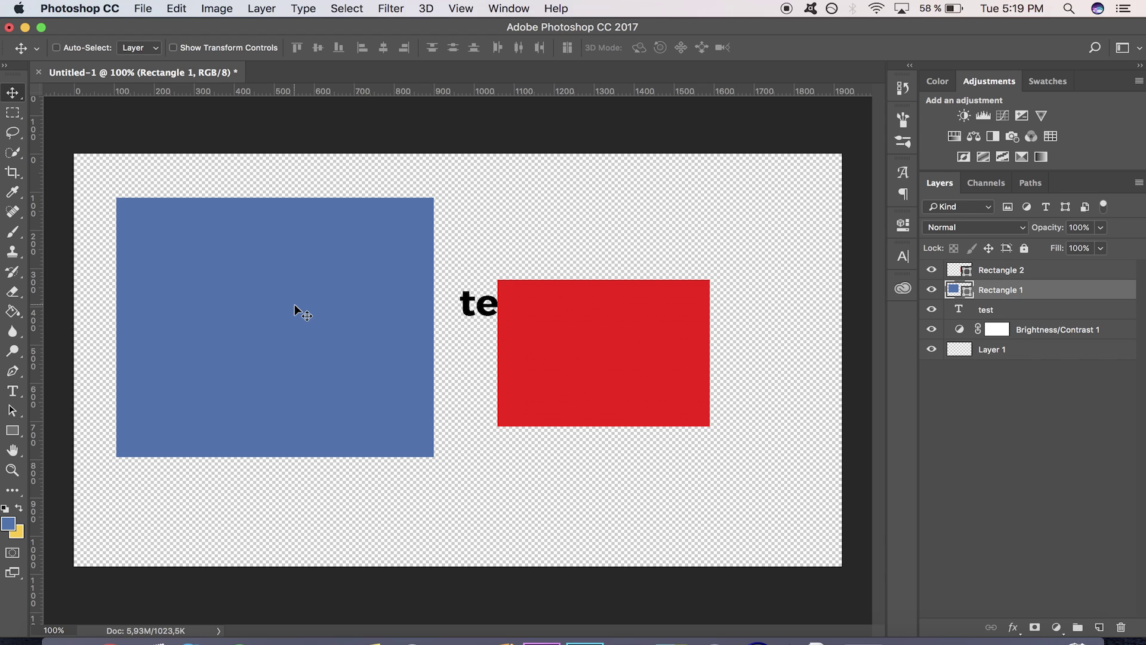
click(1037, 316)
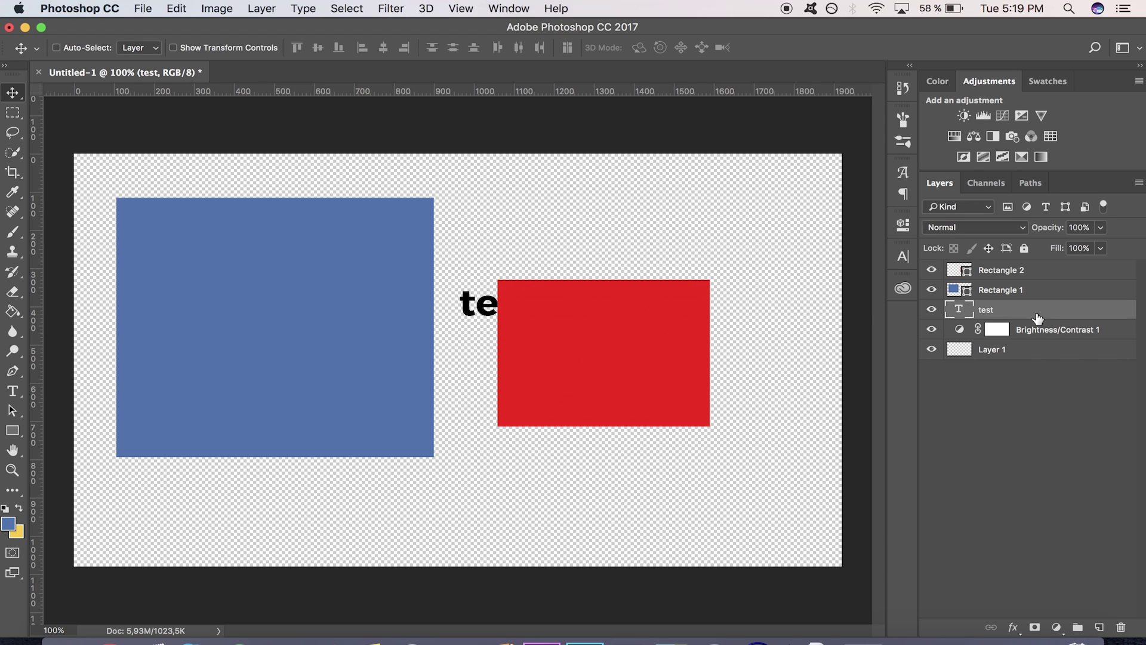
drag(1018, 308, 1004, 266)
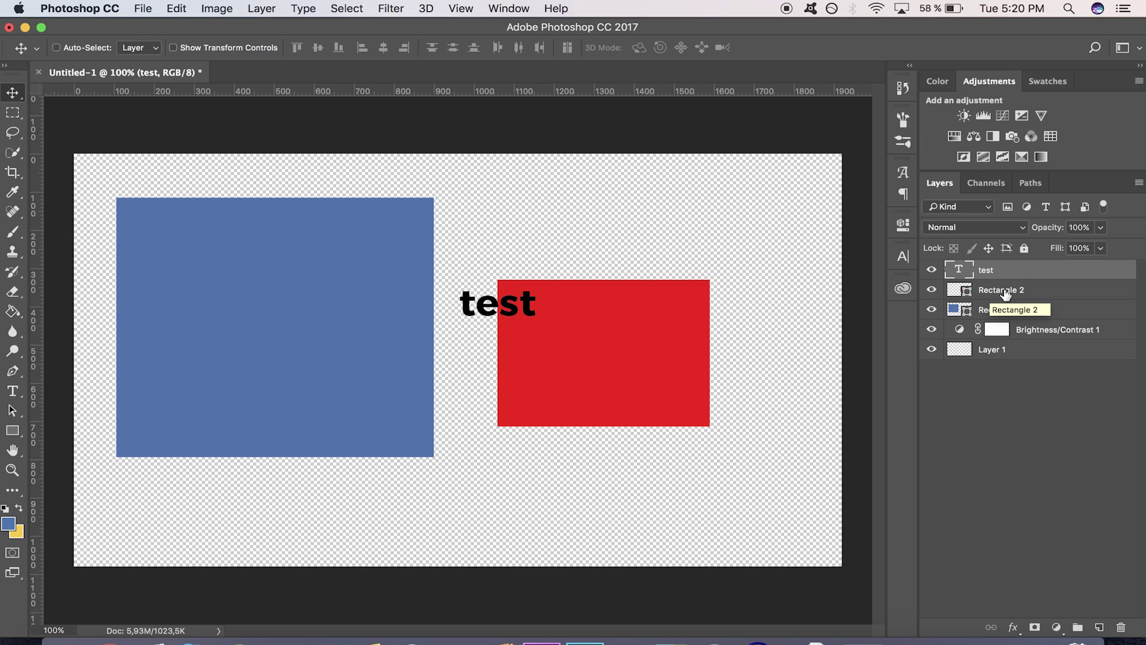
Delete the "test" text layer and the Brightness/Contrast 1 adjustment layer
key(BackSpace)
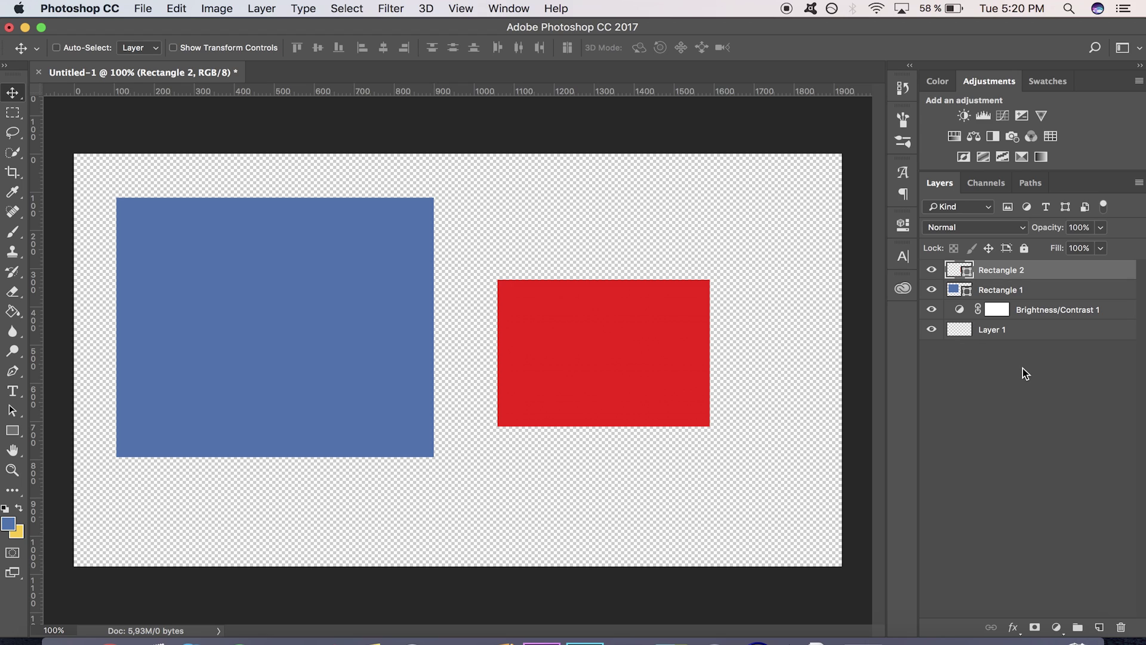
right_click(1049, 323)
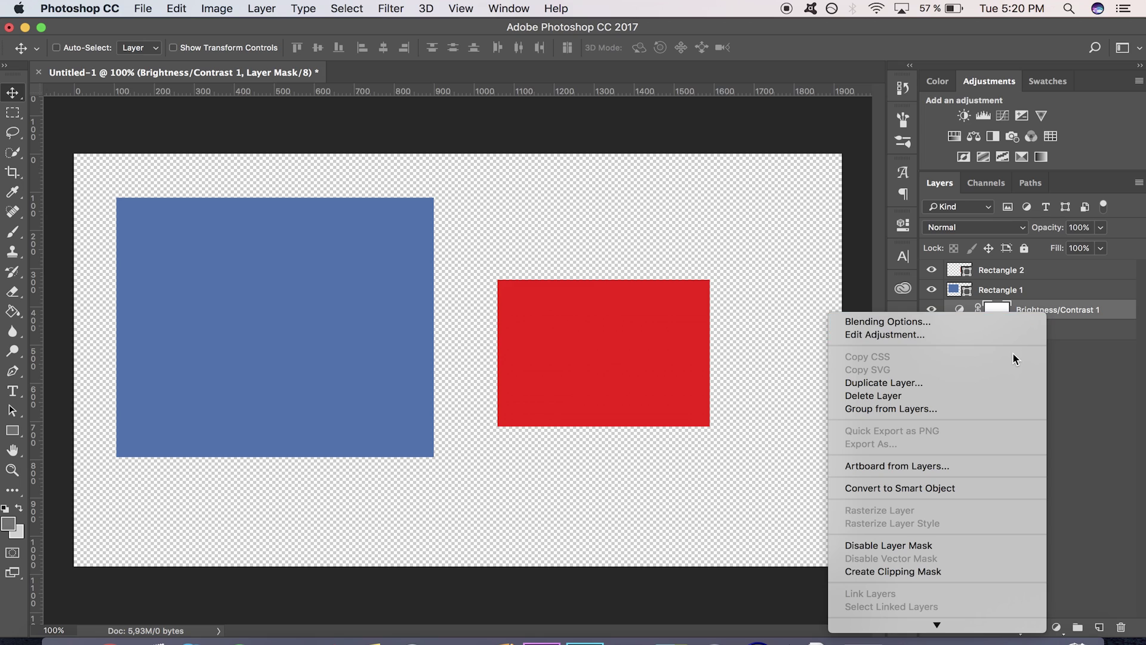
scroll(1013, 357, down, 1)
click(918, 387)
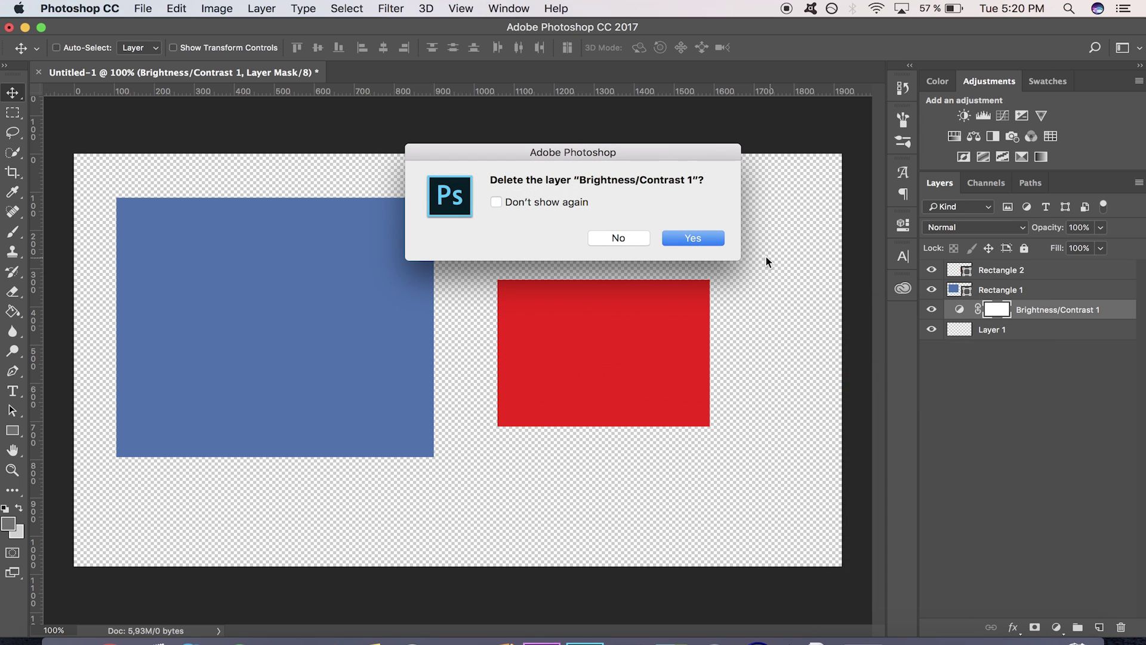
click(693, 238)
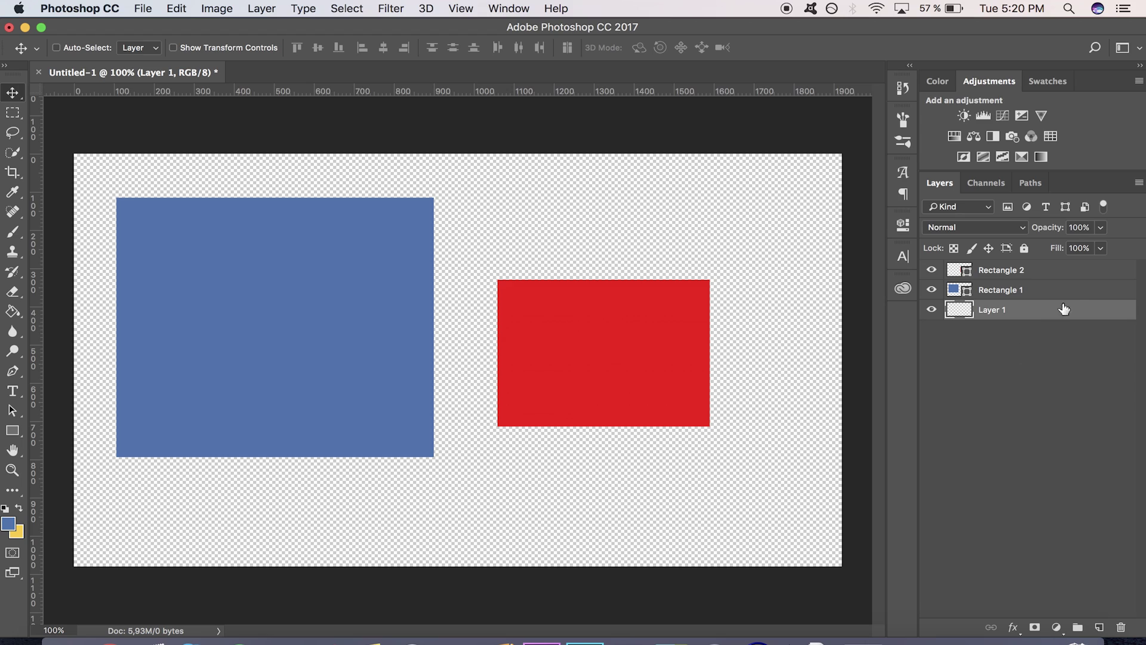
Select the Rectangle 2 layer and move the red rectangle so it overlaps the right side of the blue one
click(1076, 275)
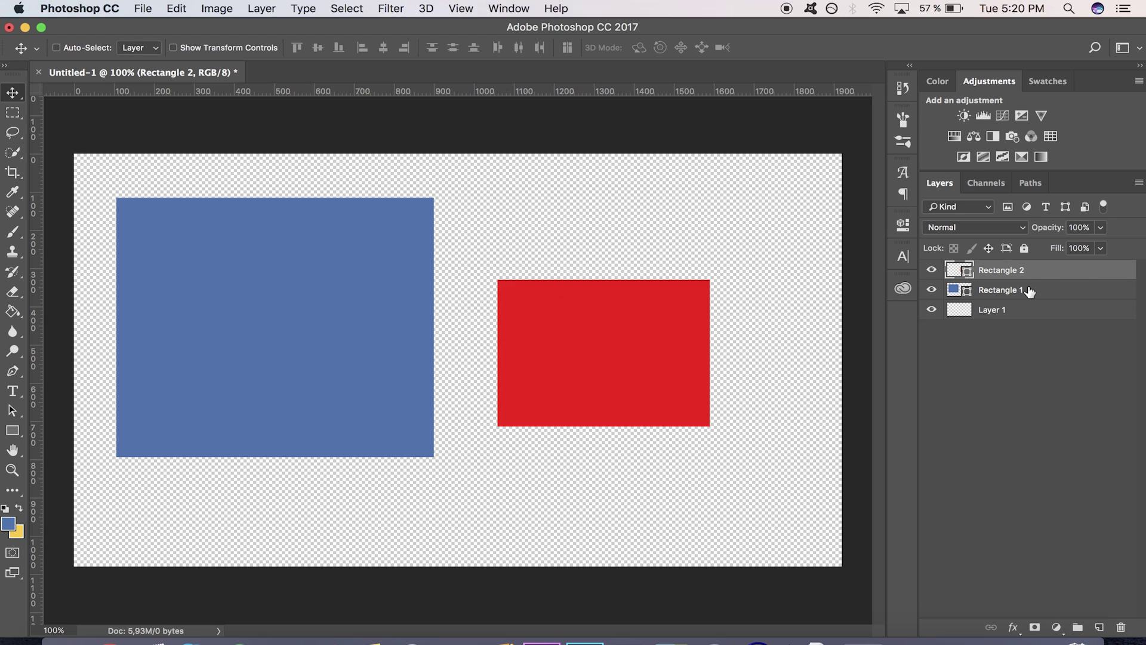
click(1029, 291)
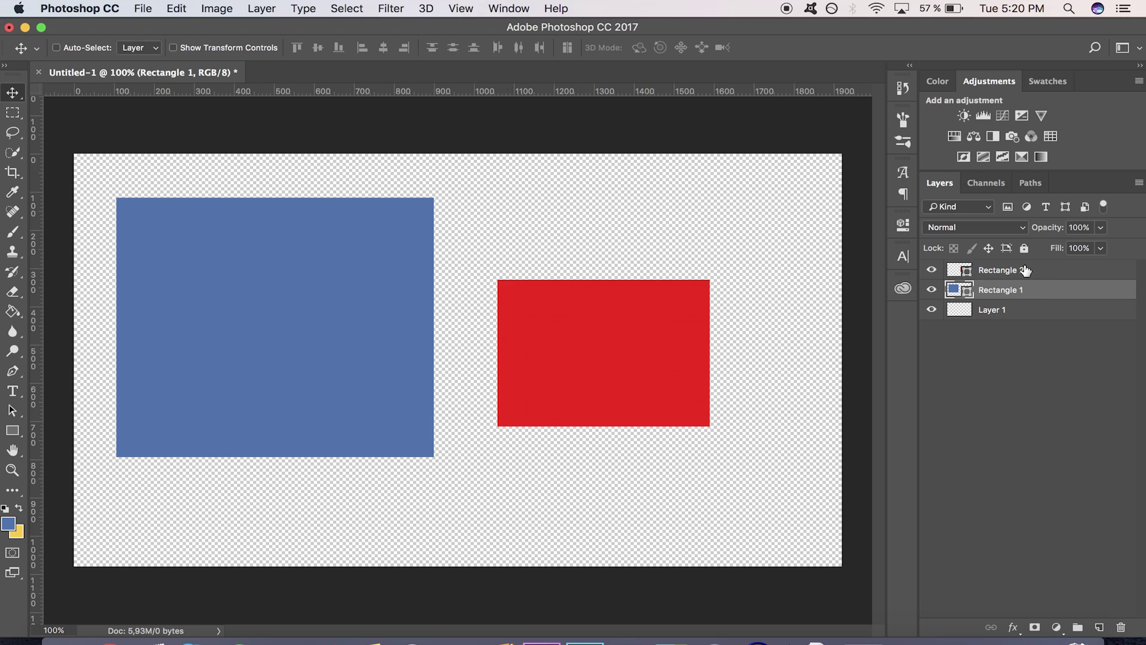
click(1024, 268)
drag(655, 357, 485, 352)
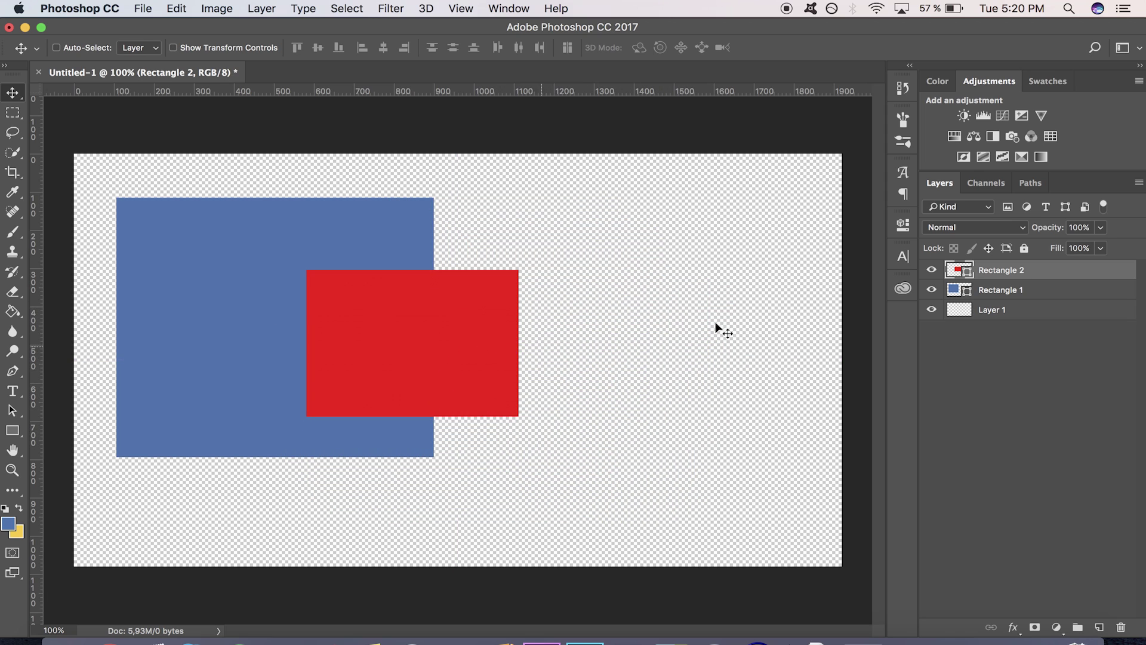
Bring Rectangle 1 above Rectangle 2 and move the blue rectangle to the lower middle of the canvas
drag(1033, 288, 1014, 267)
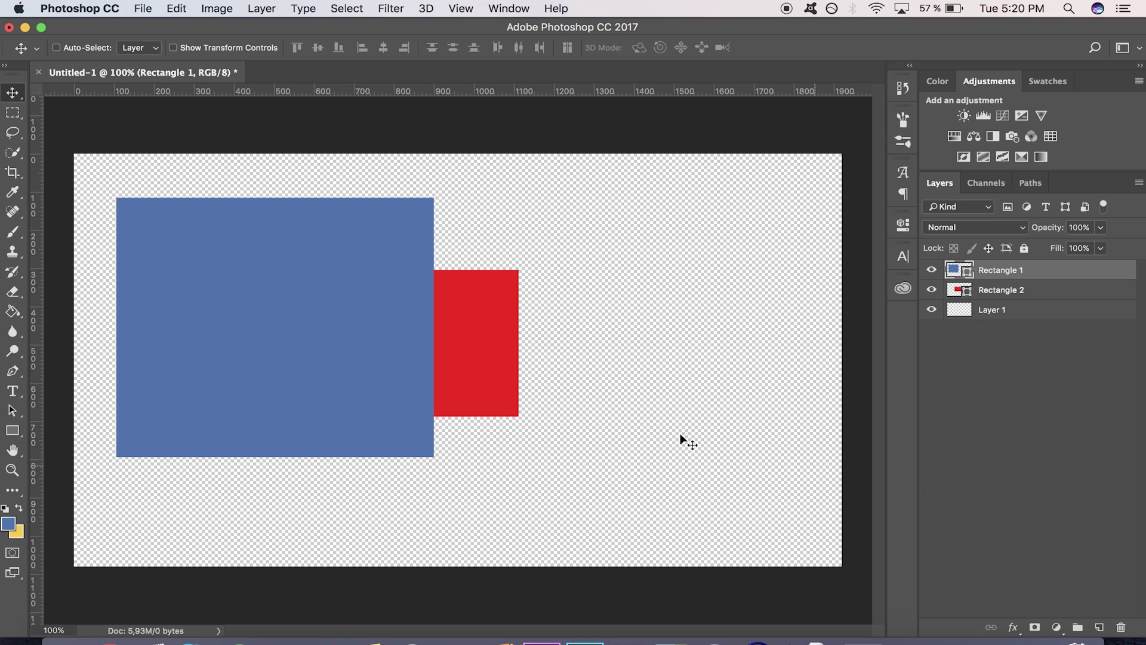
drag(425, 425, 457, 439)
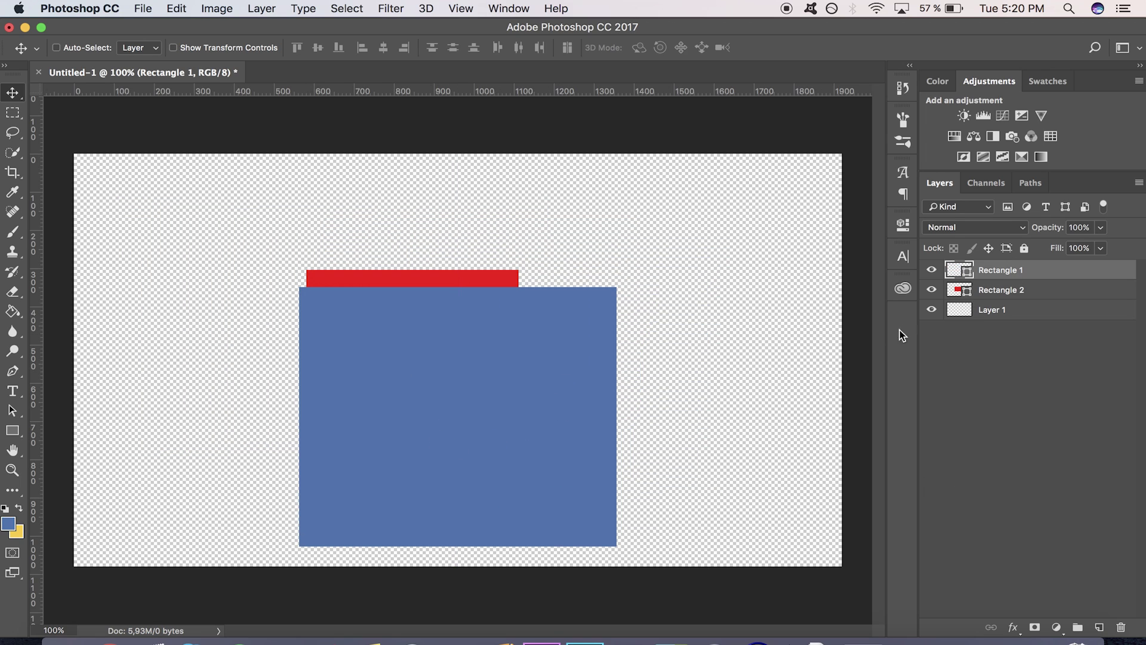
Bring Rectangle 2 above Rectangle 1 and move the red rectangle over the blue one's upper-right corner
drag(1027, 289, 1049, 266)
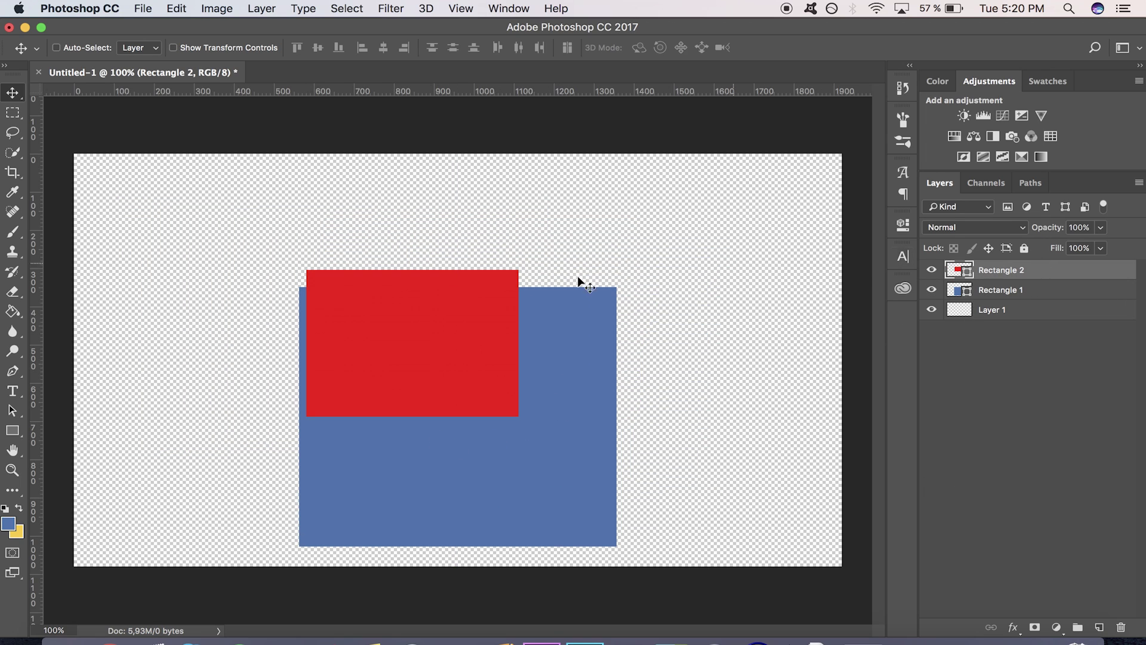
drag(429, 312, 591, 278)
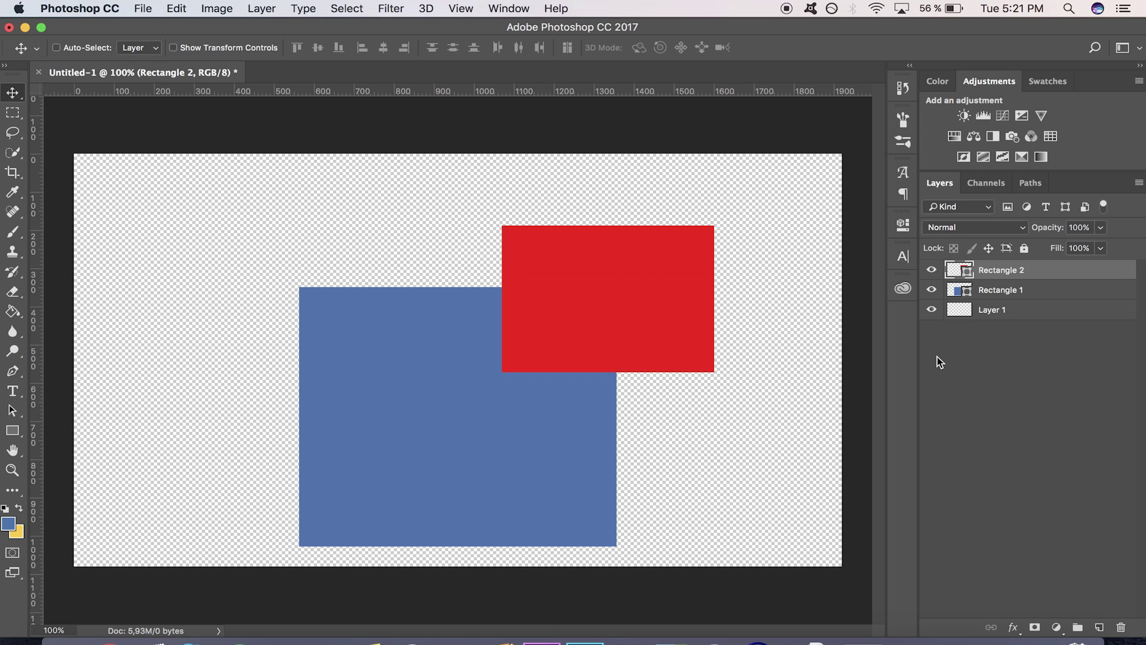
Hide and reshow the Rectangle 2 layer, and shift the red rectangle slightly left on the canvas
click(932, 271)
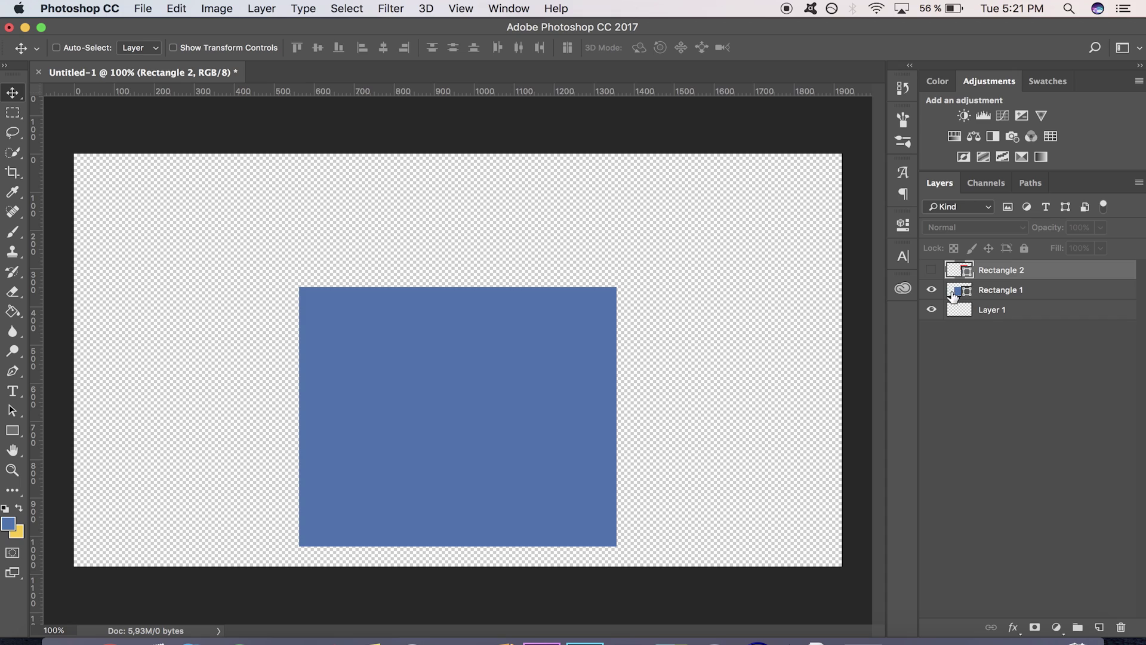
click(932, 270)
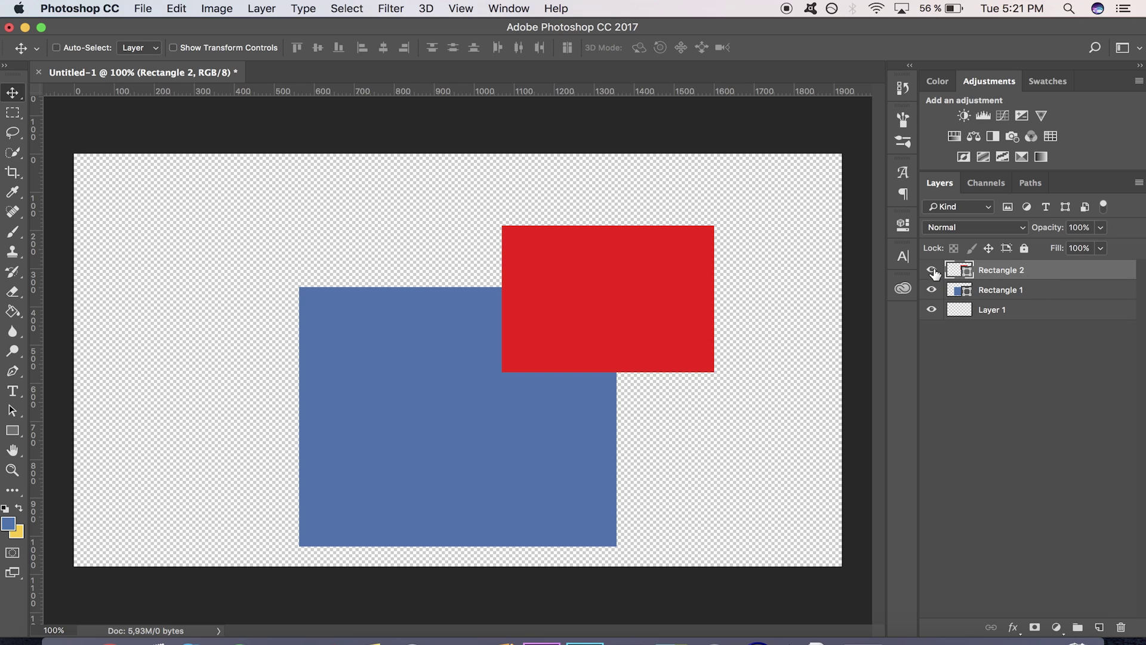
mouse_move(601, 336)
mouse_down()
mouse_move(635, 340)
mouse_move(581, 338)
mouse_up()
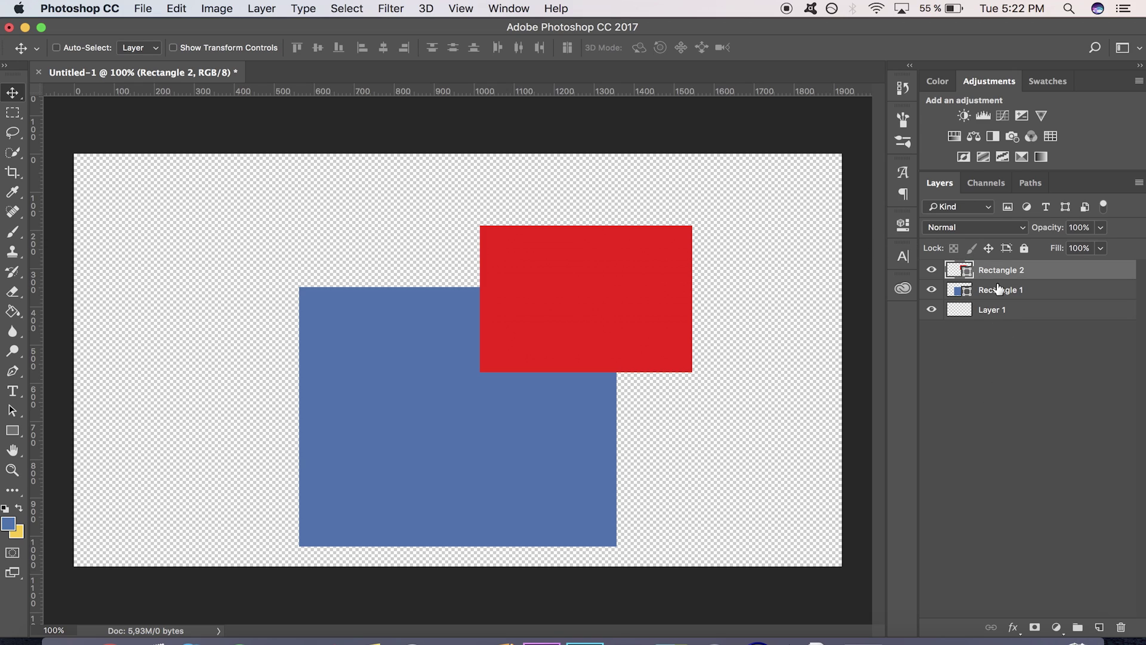
Lock the position of Rectangle 2, try to move the red rectangle, and release the position lock
click(988, 248)
drag(671, 279, 597, 296)
click(668, 237)
click(996, 248)
Fully lock the Rectangle 2 layer, try to move the red rectangle, and unlock the layer
click(1025, 248)
drag(627, 308, 525, 373)
click(715, 239)
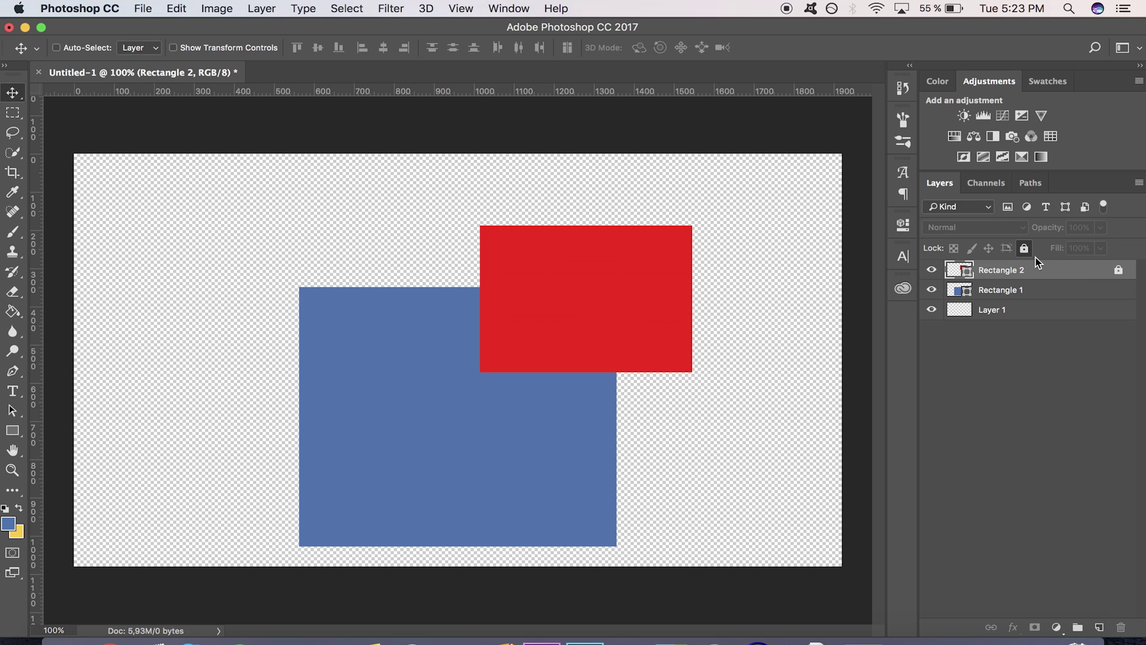
click(1025, 247)
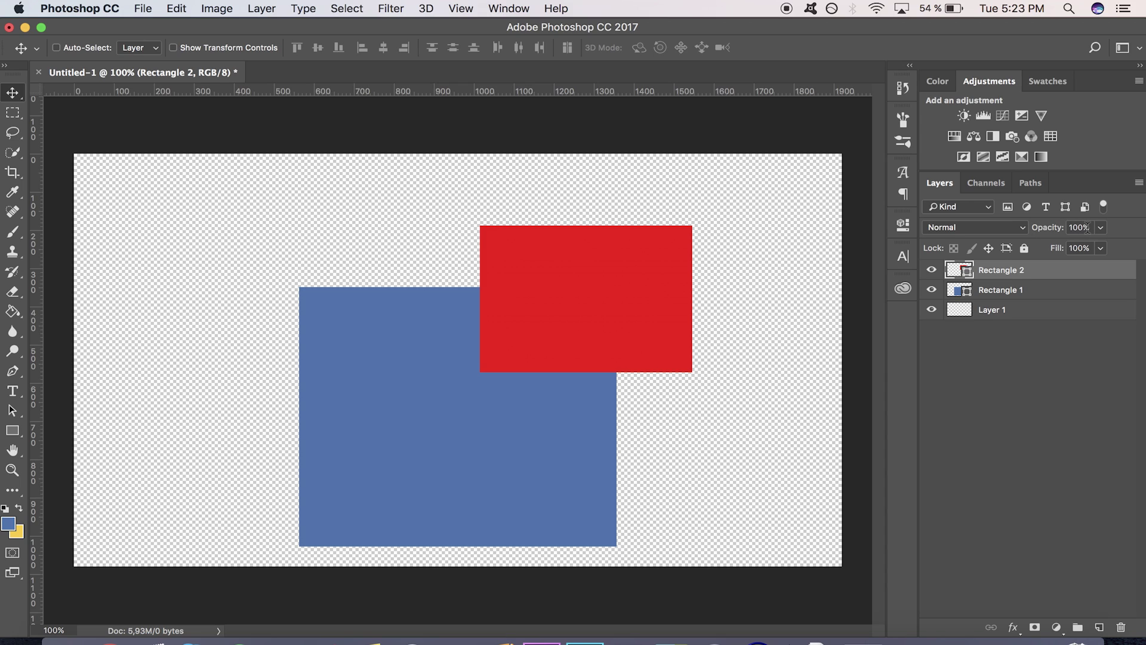
Try 51% opacity on Rectangle 2 and 25% opacity on Rectangle 1, restoring each layer to 100%
drag(1057, 233, 1018, 232)
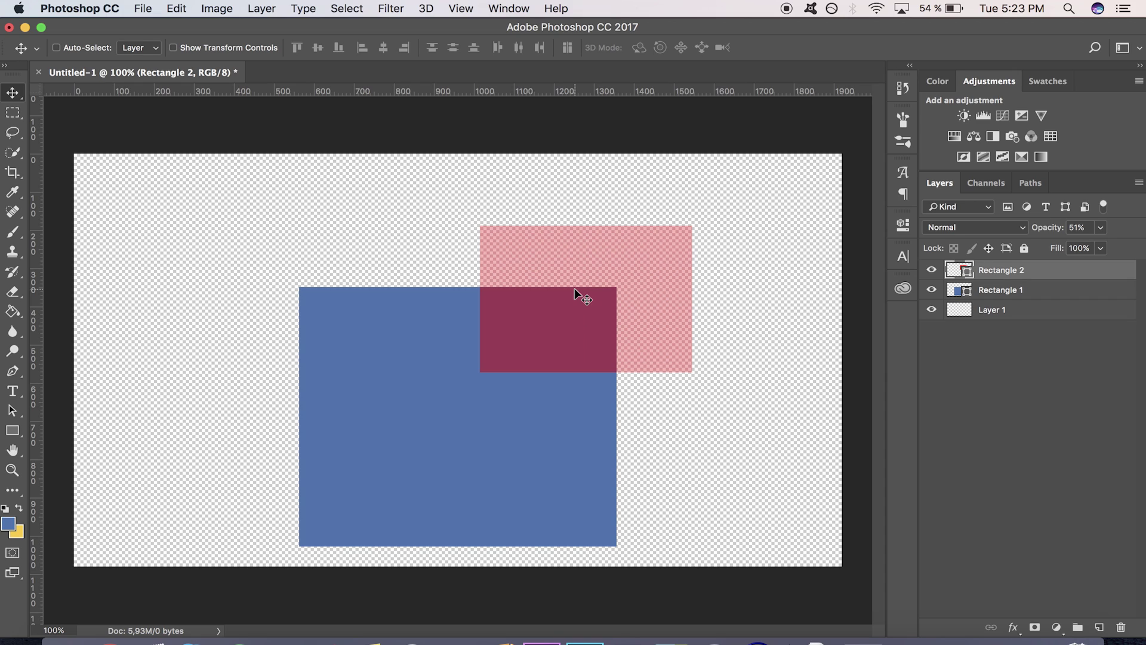
drag(1043, 230, 1145, 230)
click(1002, 295)
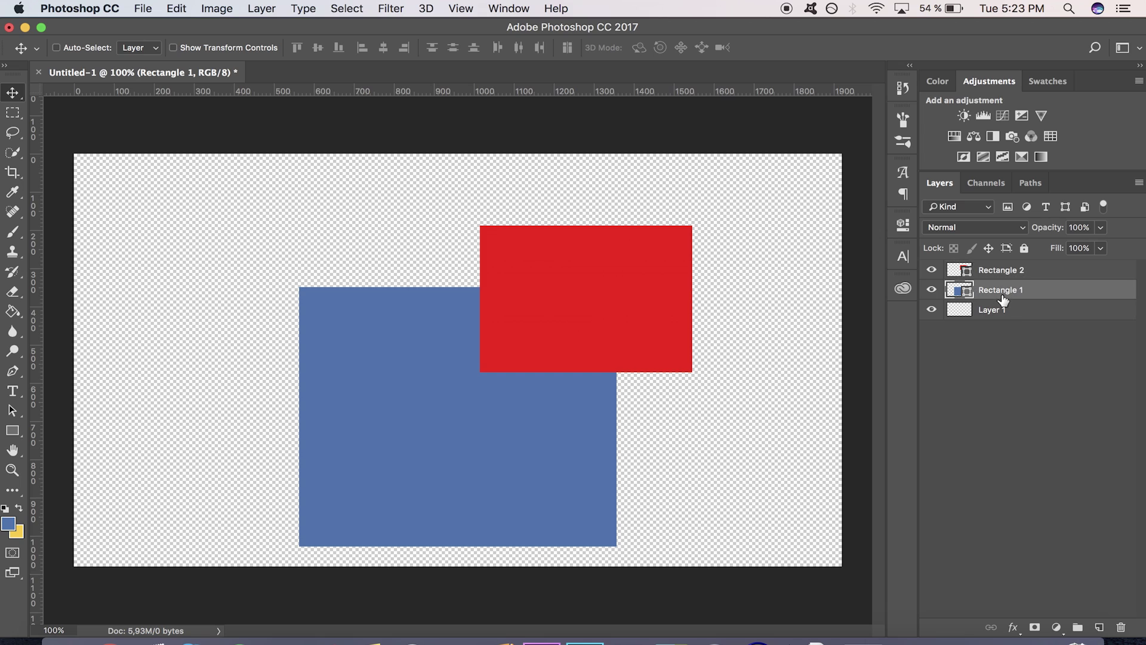
drag(1048, 230, 990, 232)
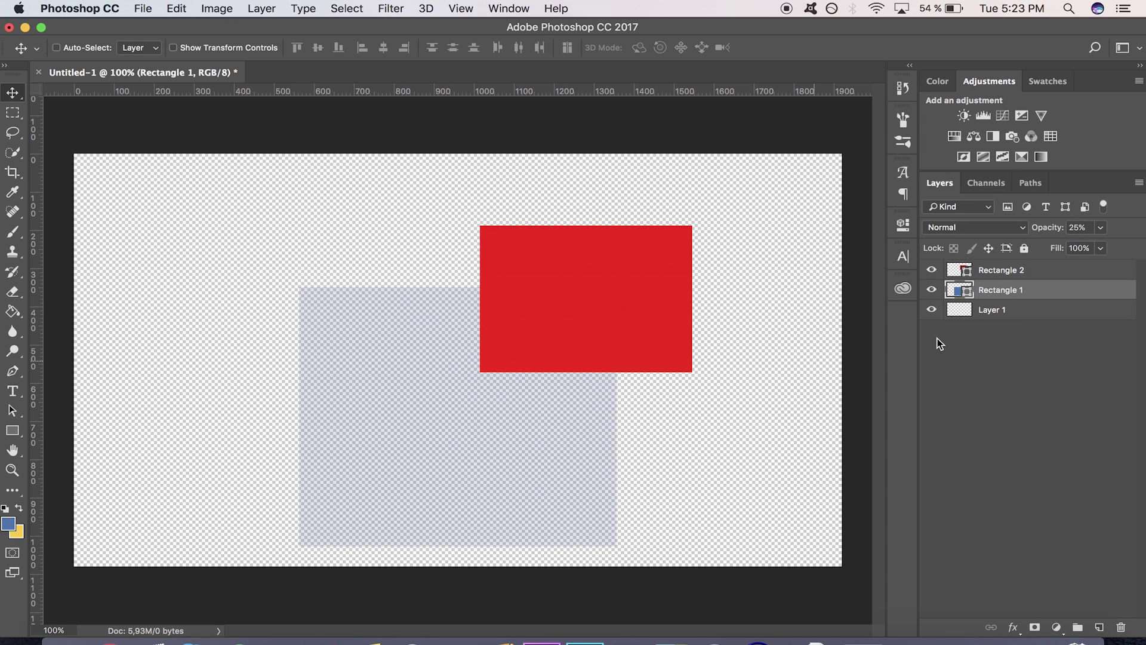
drag(1050, 231, 1144, 228)
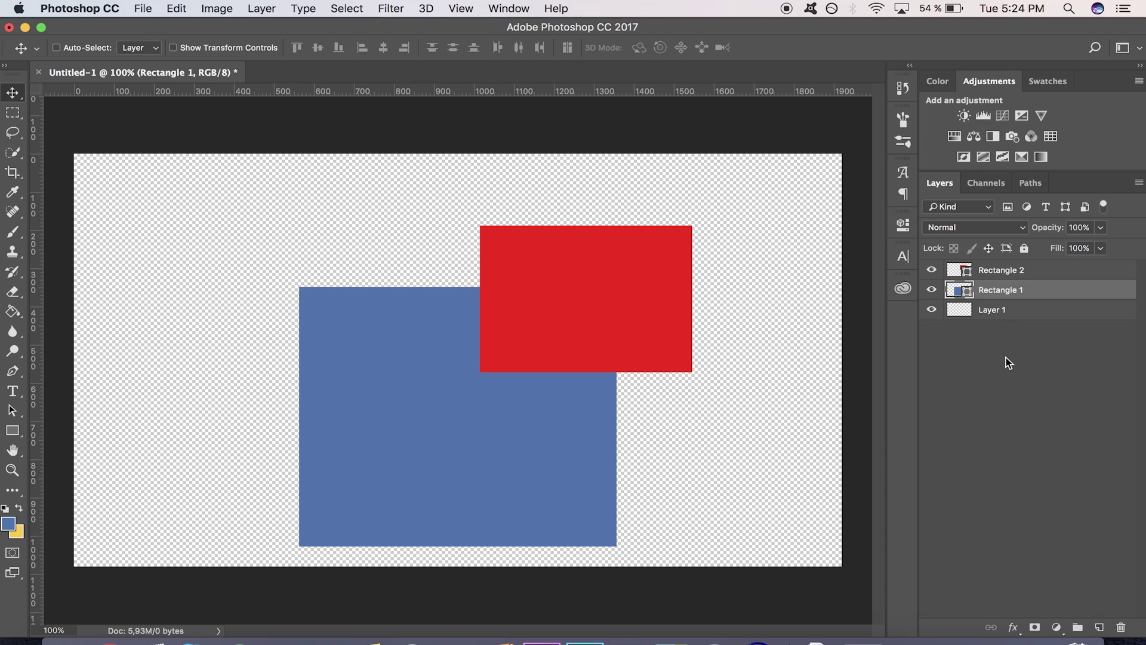
Rename the Rectangle 1 layer "rectangle bleu"
double_click(1015, 291)
text(rectangle bleu)
key(Return)
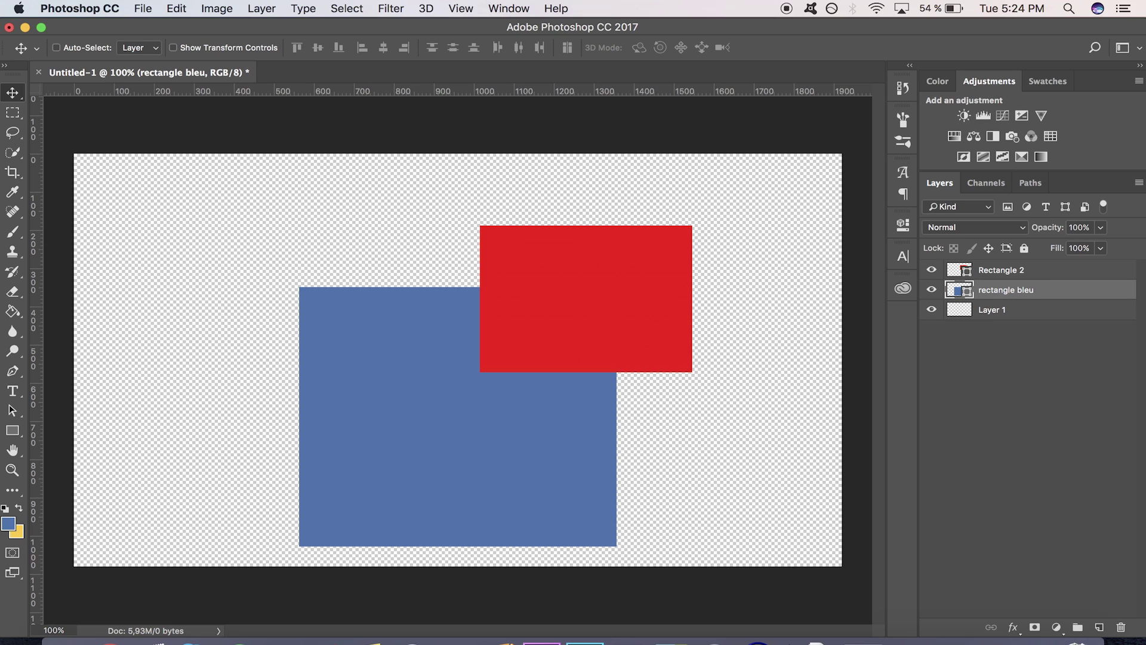
Rename the Rectangle 2 layer "rectangle rouge" and move the red rectangle slightly right on the canvas
click(1002, 272)
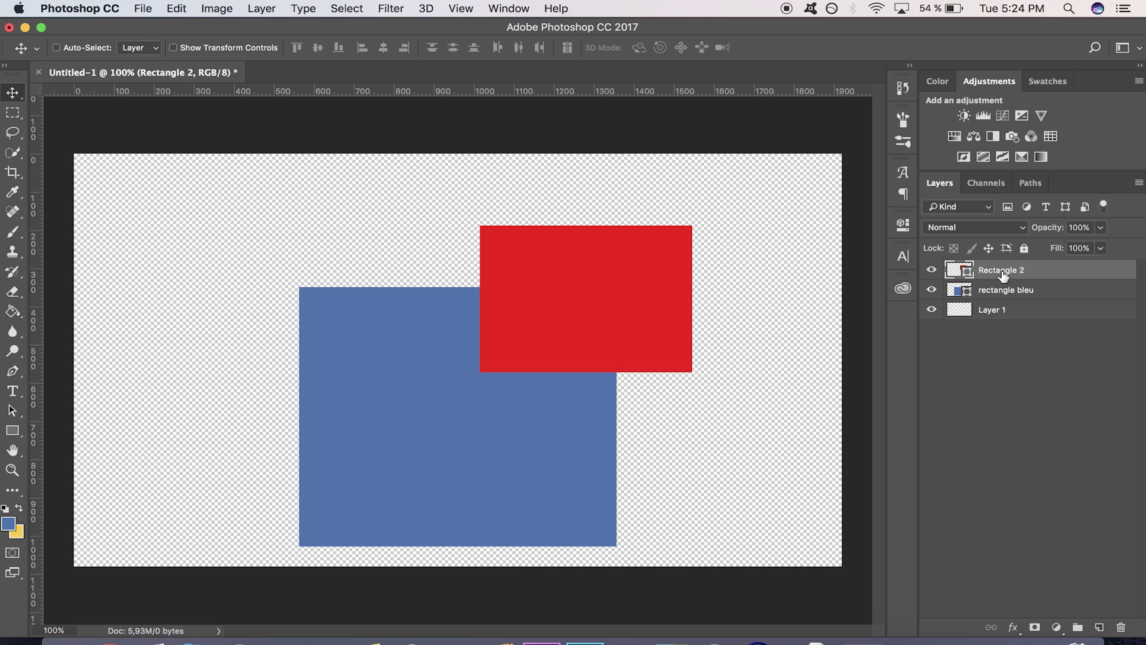
double_click(1003, 270)
text(rectangle rouge)
key(Return)
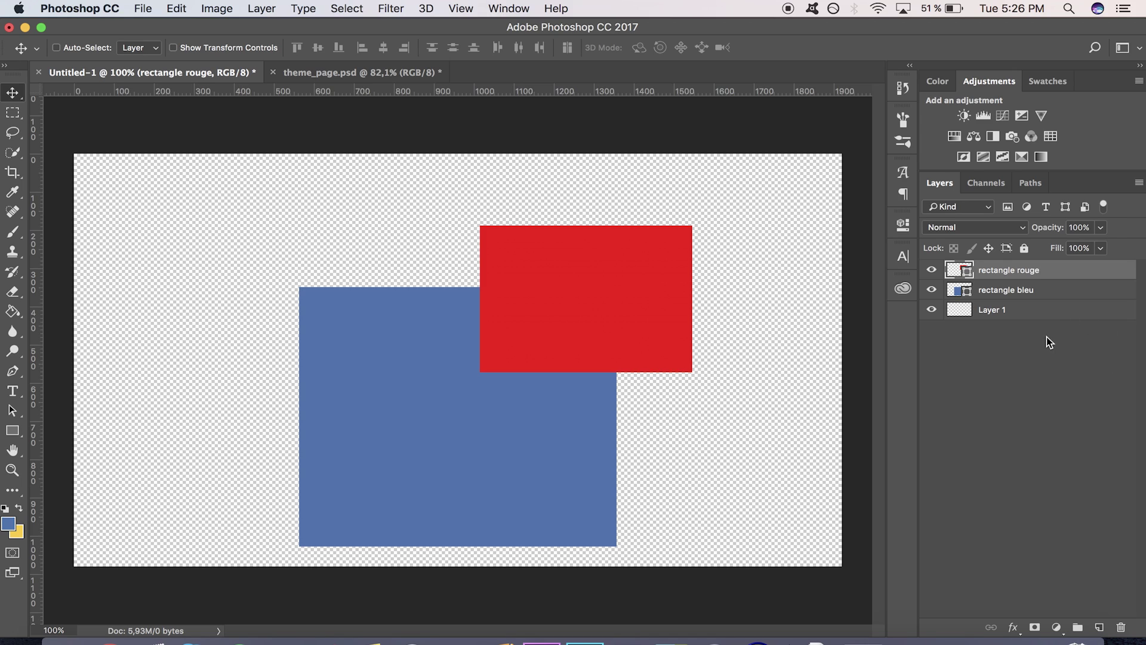
drag(558, 287, 569, 286)
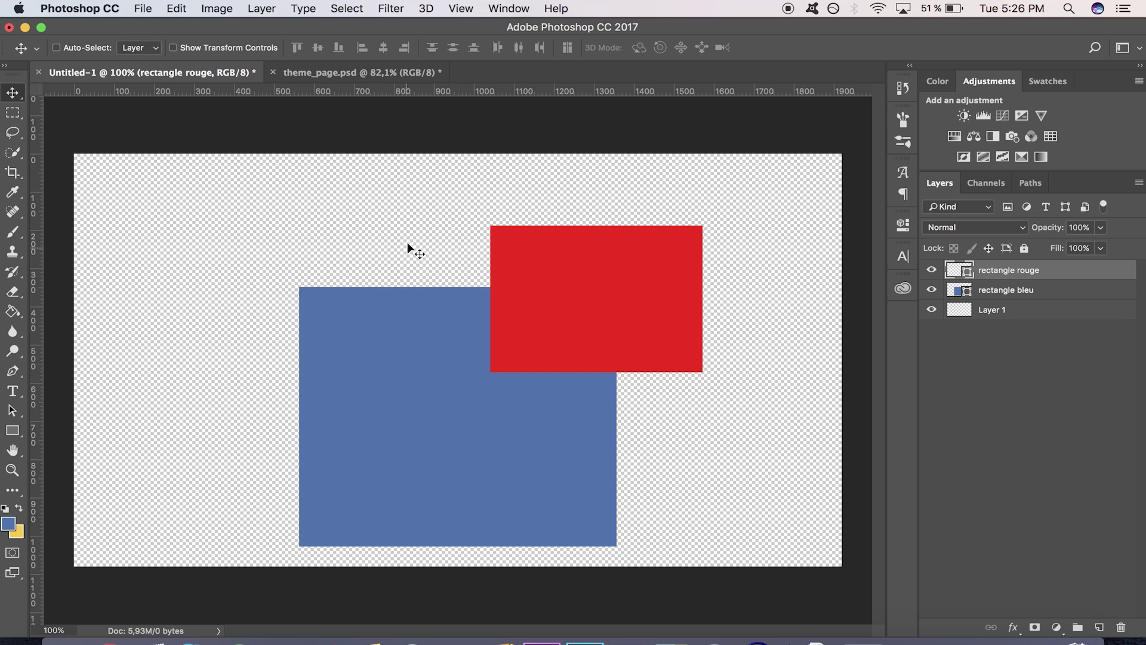
Switch to the theme_page.psd document, look inside the header layer group, and expand the theme group
click(332, 76)
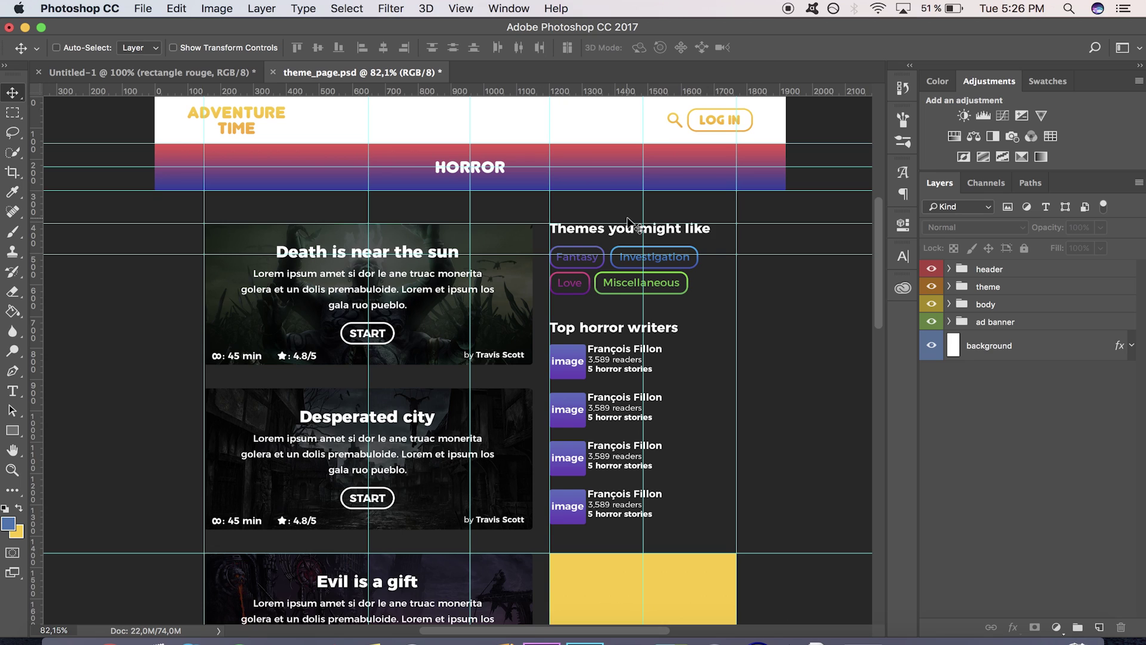
scroll(628, 224, up, 2)
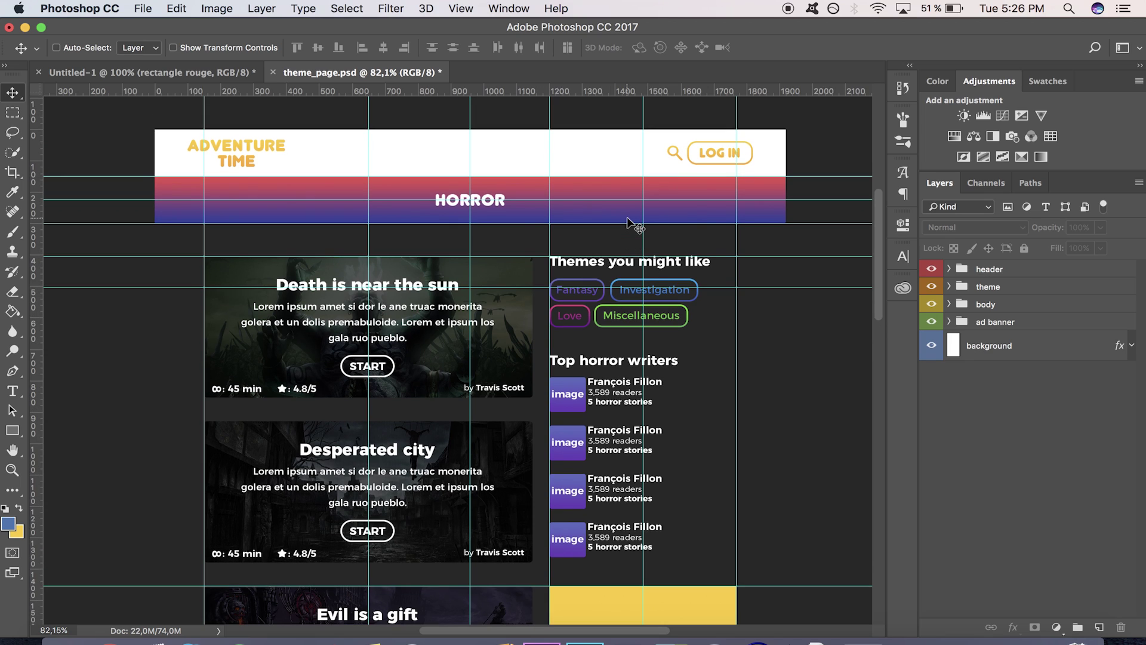
click(1009, 268)
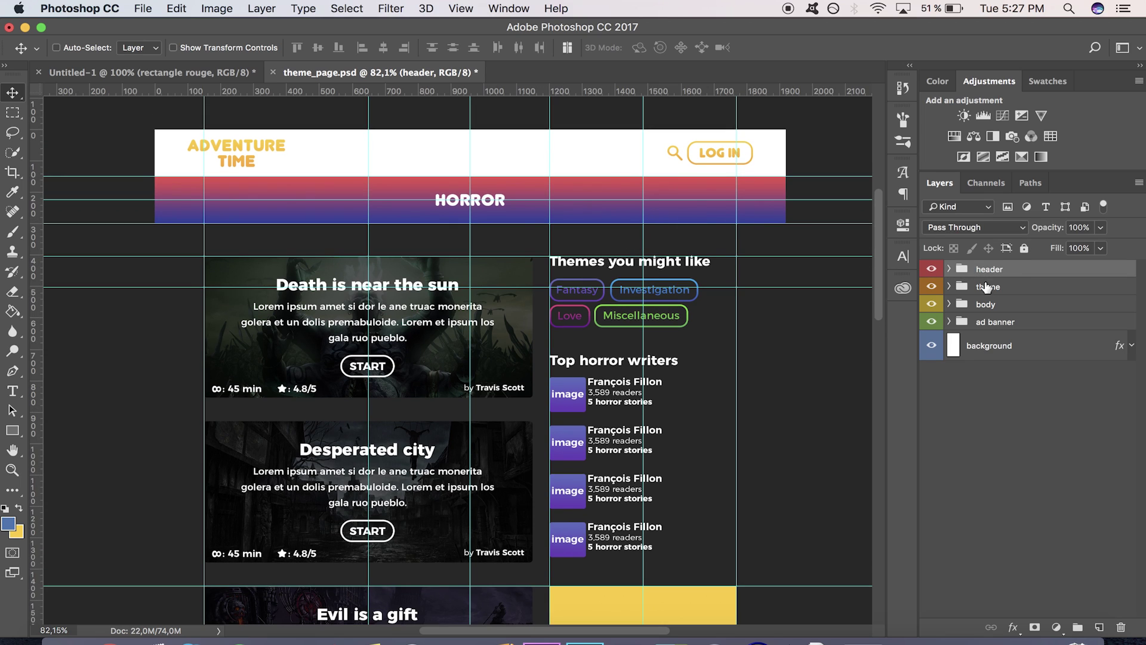
click(949, 269)
click(950, 269)
click(949, 287)
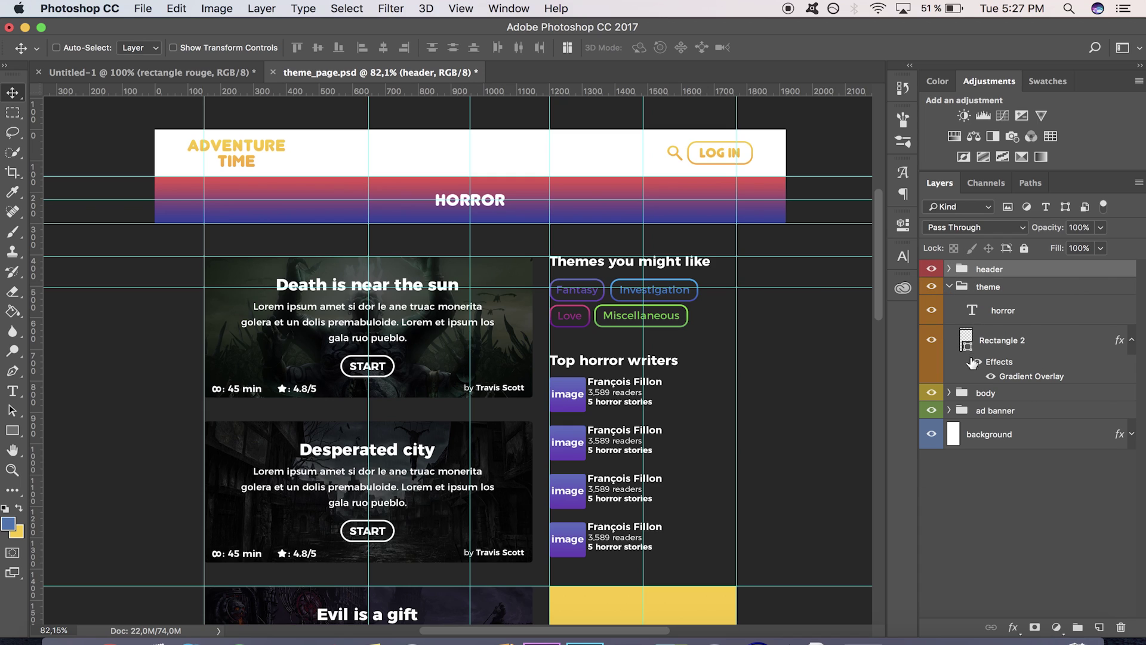
Examine the stories and first story groups nested inside the body group, collapse them, and return to the Untitled-1 document
click(949, 287)
click(949, 304)
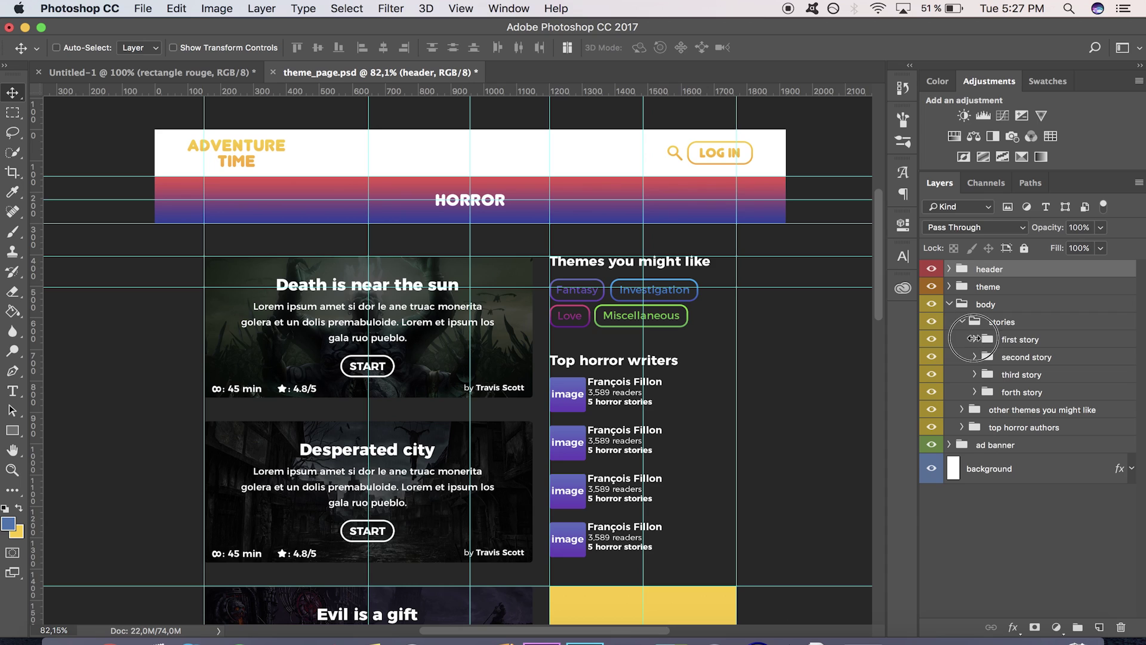
click(975, 339)
click(988, 357)
click(988, 357)
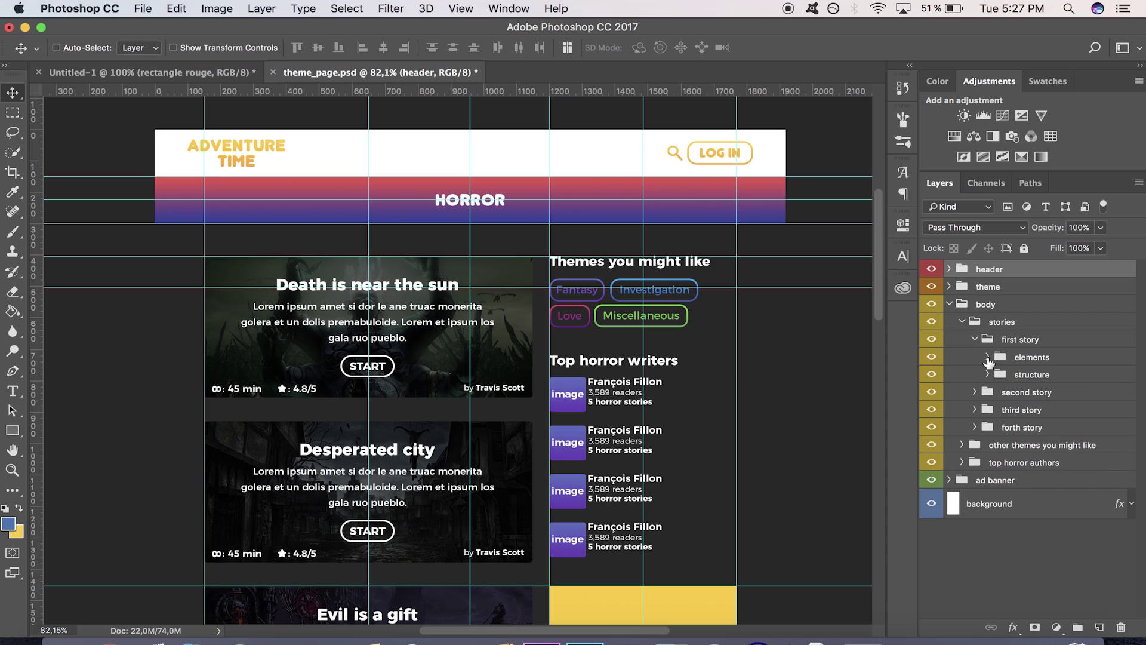
click(975, 339)
click(962, 322)
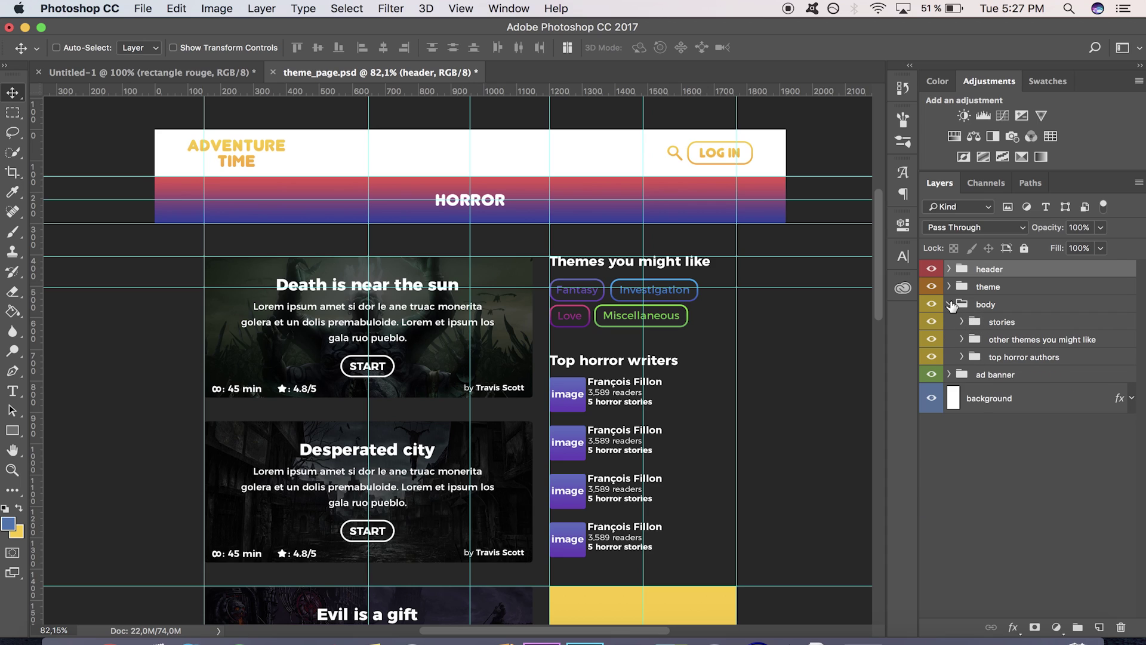
click(949, 304)
click(965, 427)
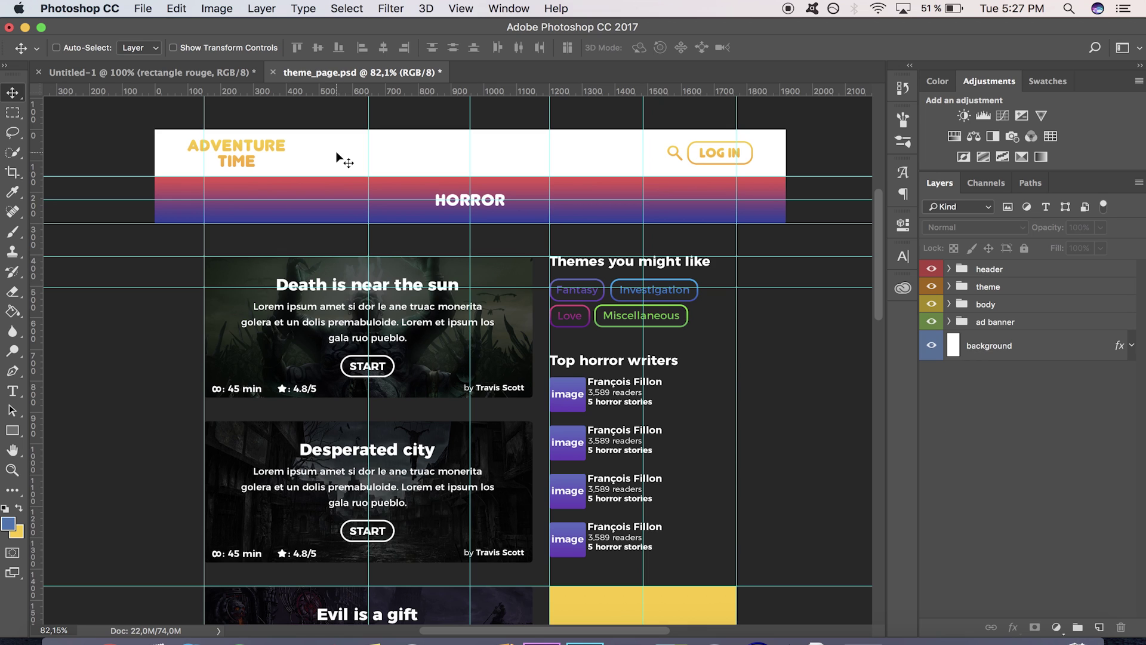
click(216, 76)
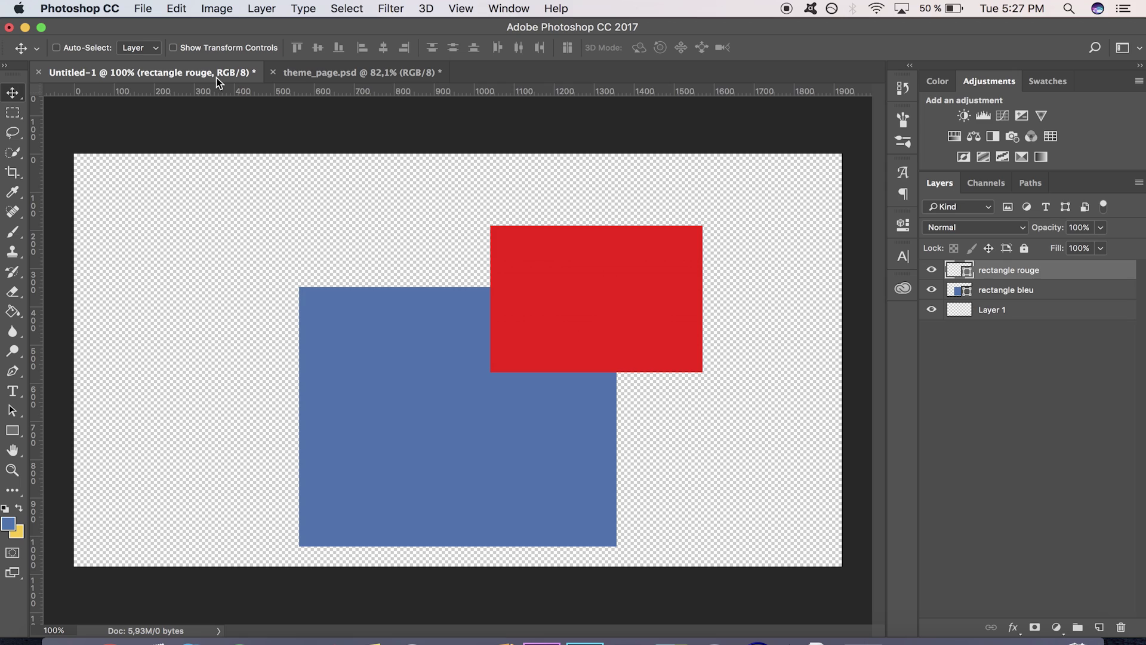
Create a new layer group named "groupe rectangle" above the rectangle layers
click(1077, 627)
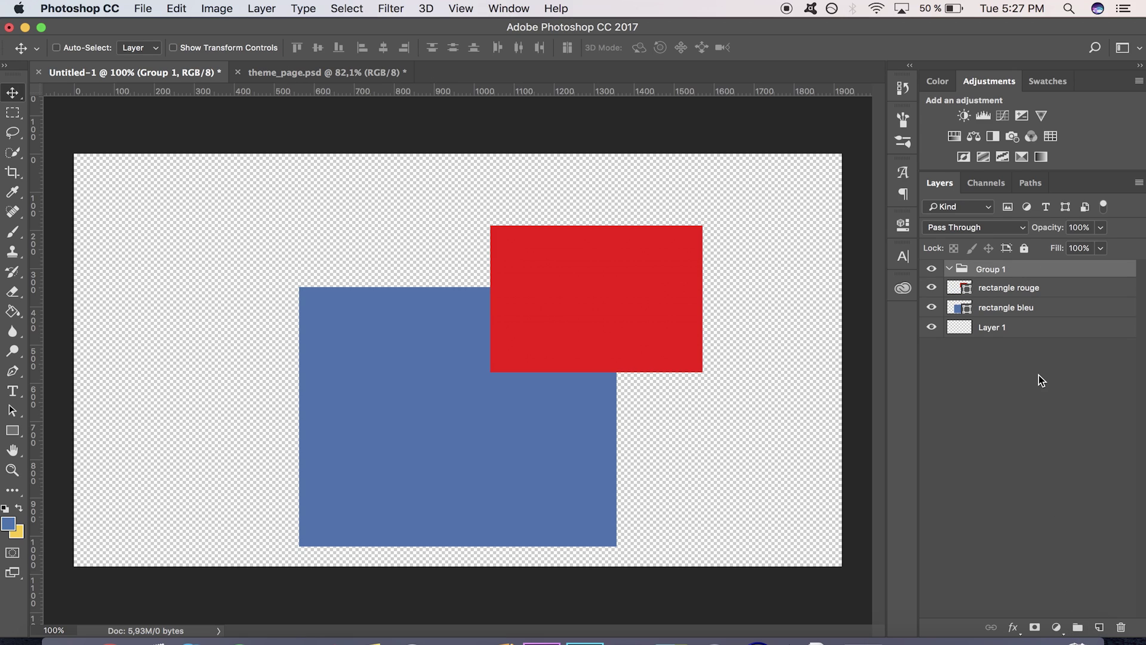
double_click(991, 269)
text(groupe rectangle)
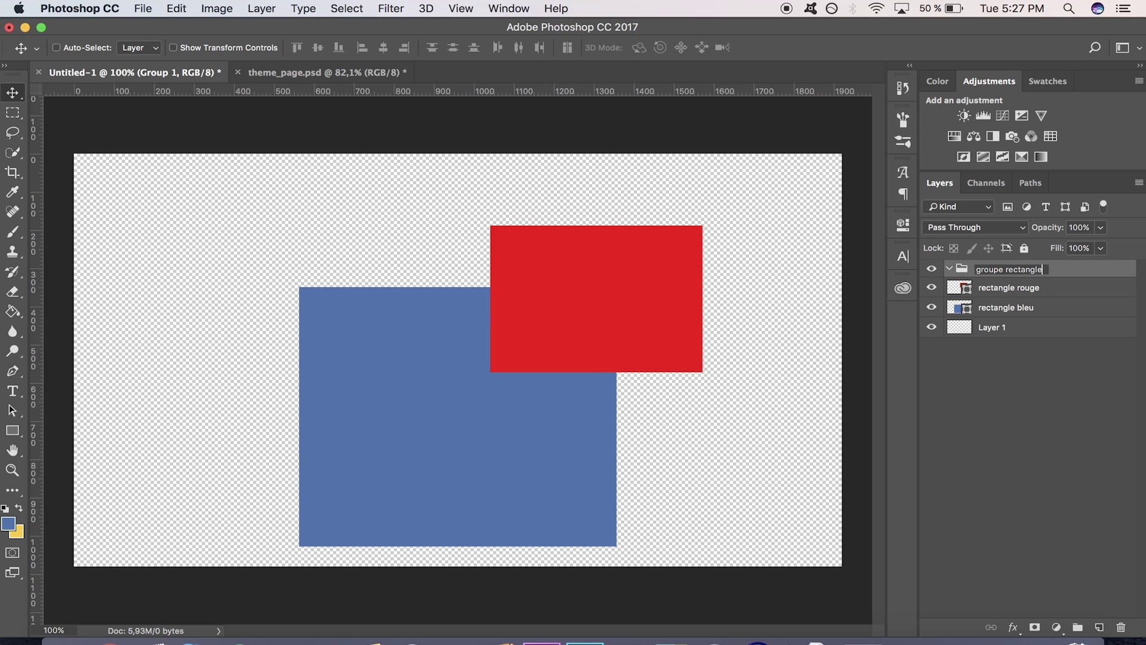
key(Return)
click(1037, 375)
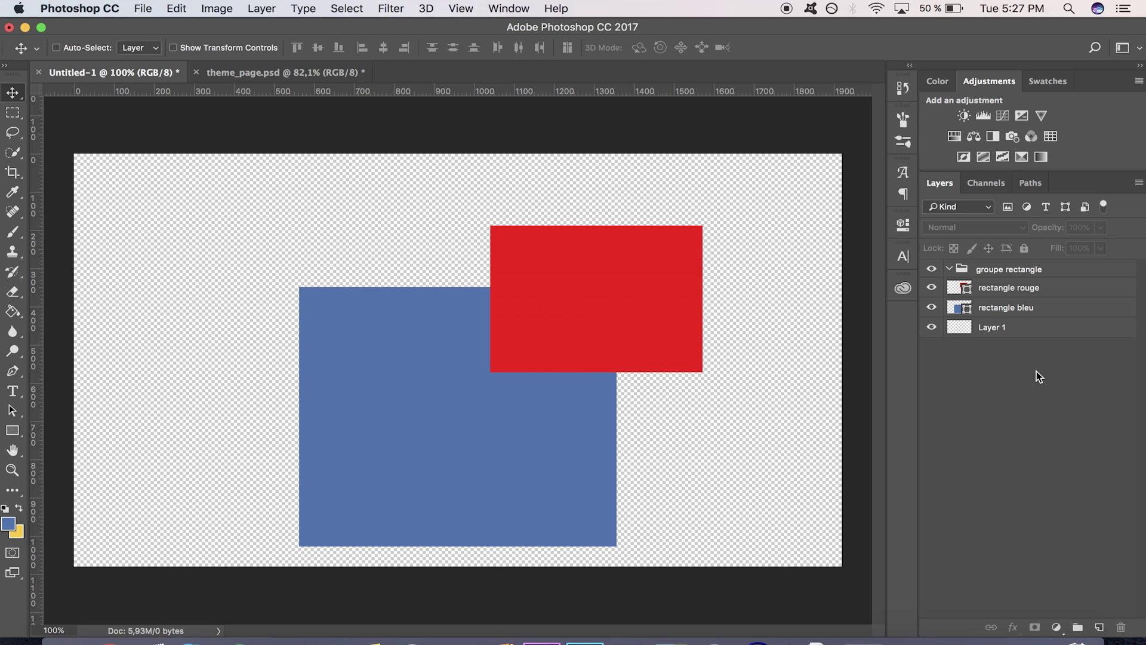
Move the rectangle rouge layer and the rectangle bleu layer into the groupe rectangle group
click(1042, 291)
drag(1042, 291, 1041, 270)
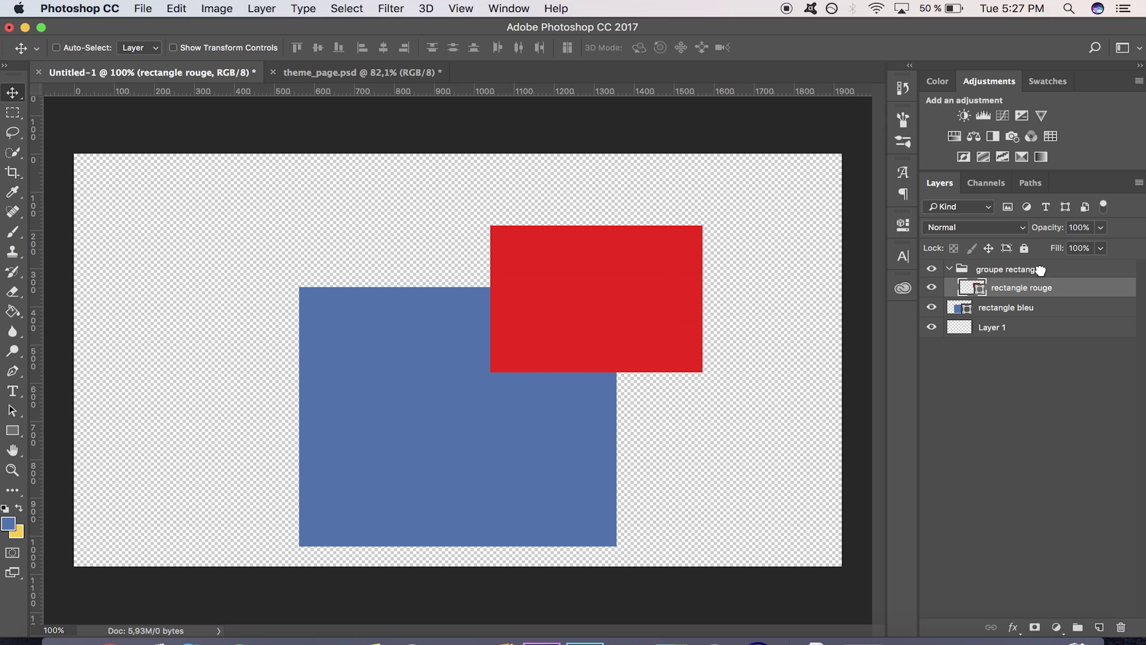
click(1033, 309)
drag(1063, 310, 1054, 274)
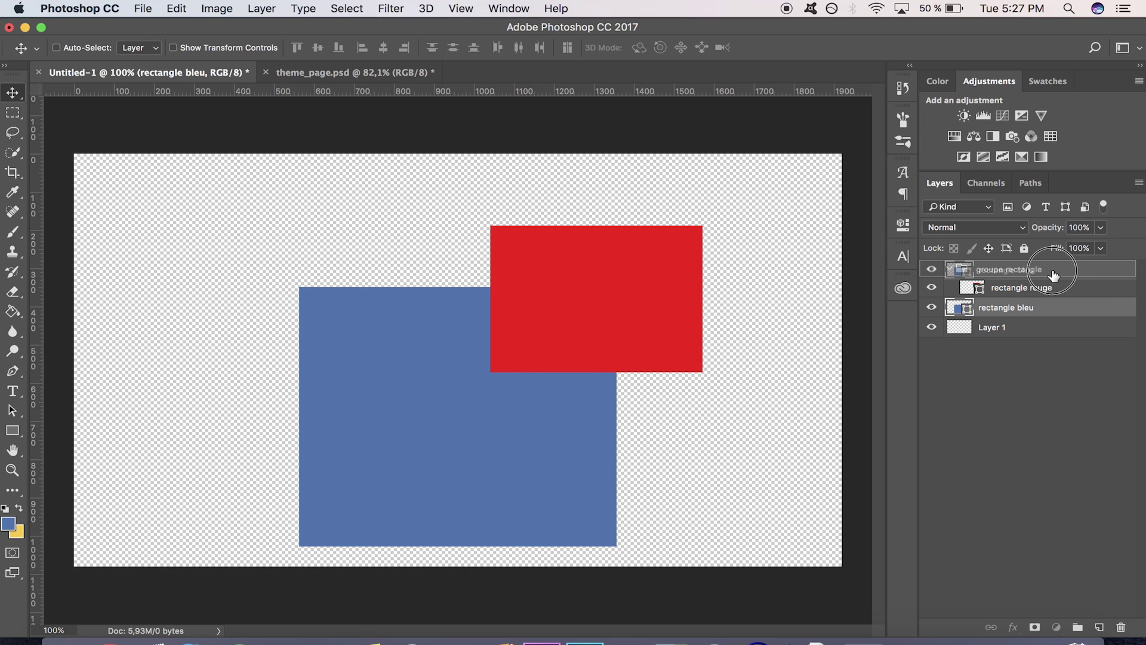
drag(1054, 274, 1052, 272)
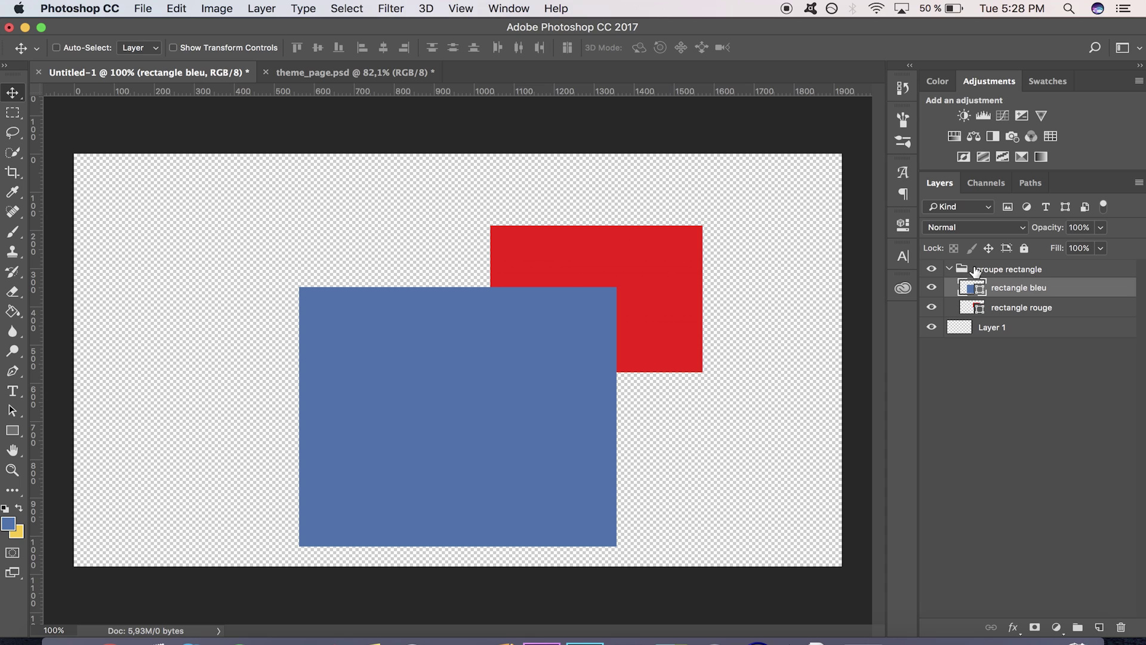
Take both rectangle layers out of groupe rectangle, keeping rectangle rouge above rectangle bleu, and remove the group
click(1001, 292)
mouse_move(1001, 291)
mouse_down()
mouse_move(980, 331)
mouse_move(1001, 307)
mouse_up()
click(1004, 293)
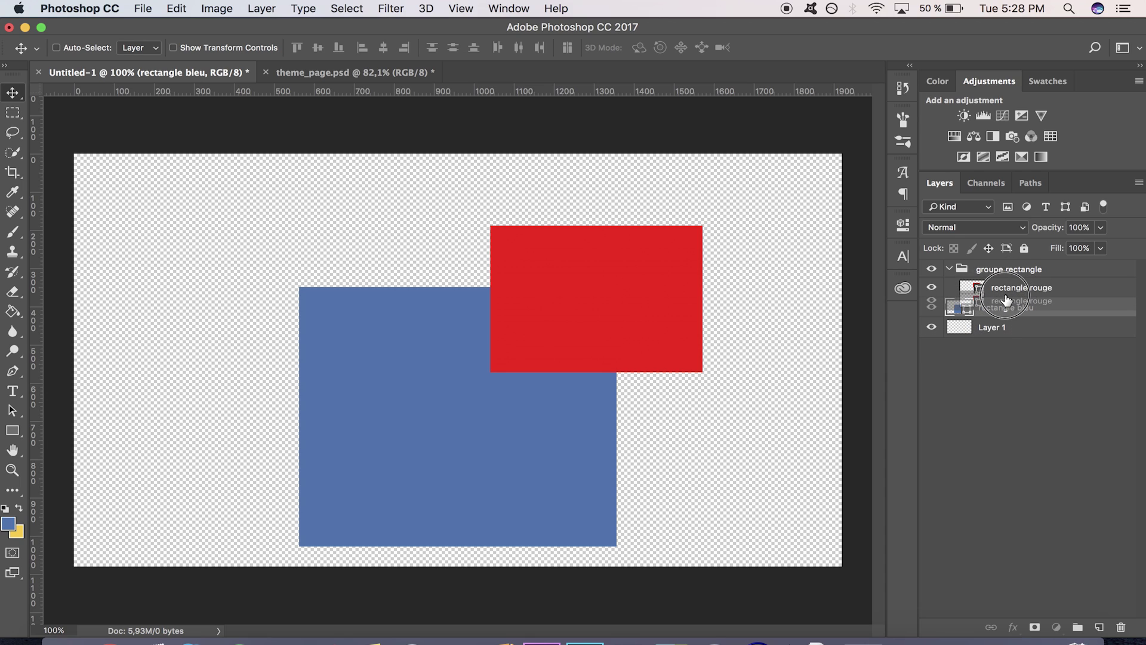
click(1010, 272)
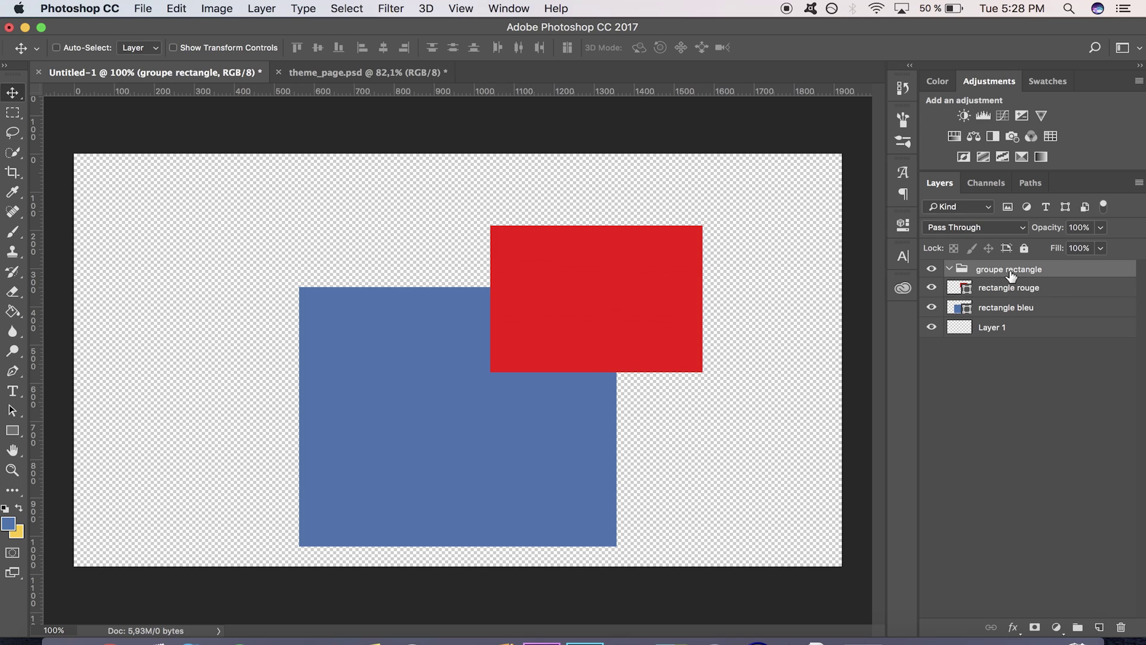
key(super+shift+g)
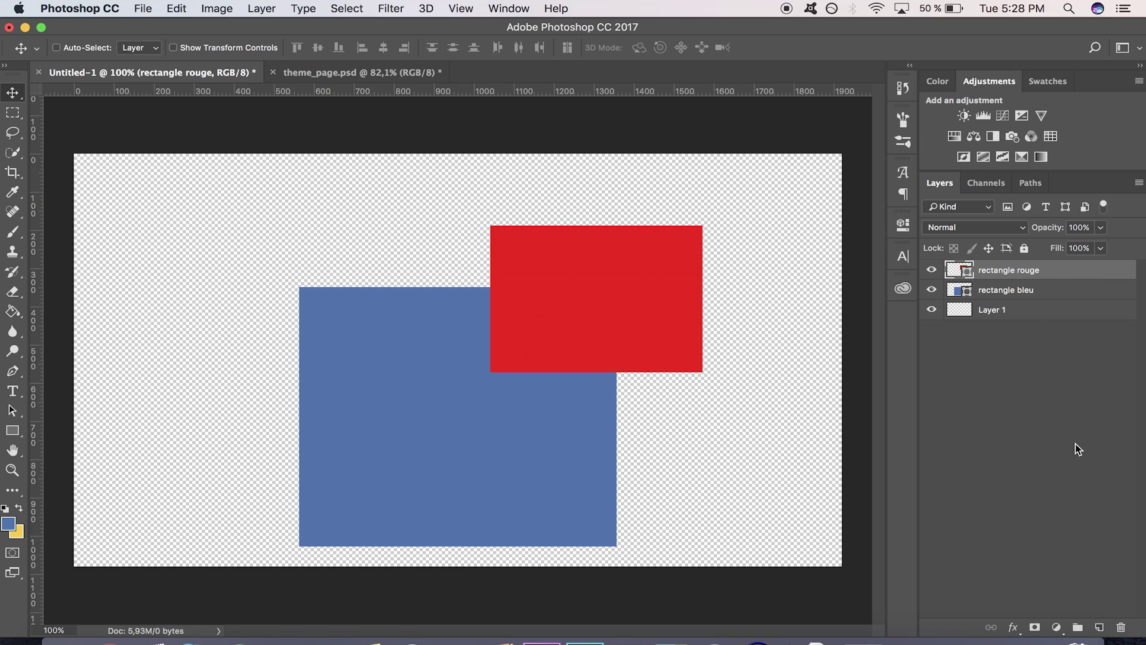
Create an empty layer group and try selecting the whole layer range from rectangle rouge to Layer 1, clearing the selection
click(1078, 628)
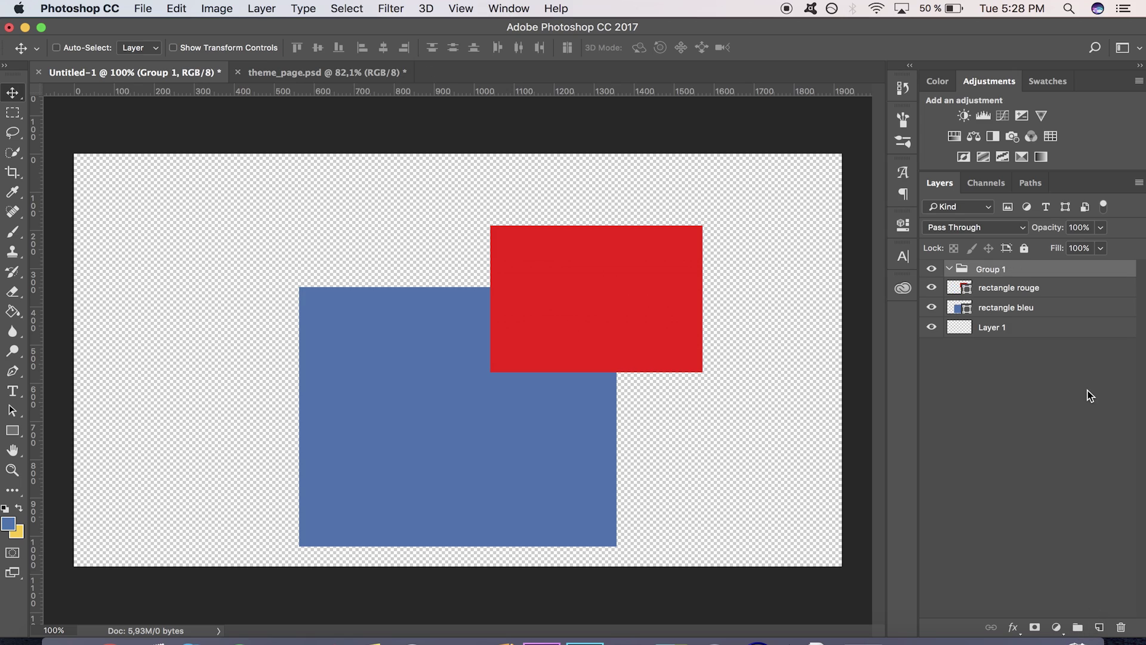
click(1052, 292)
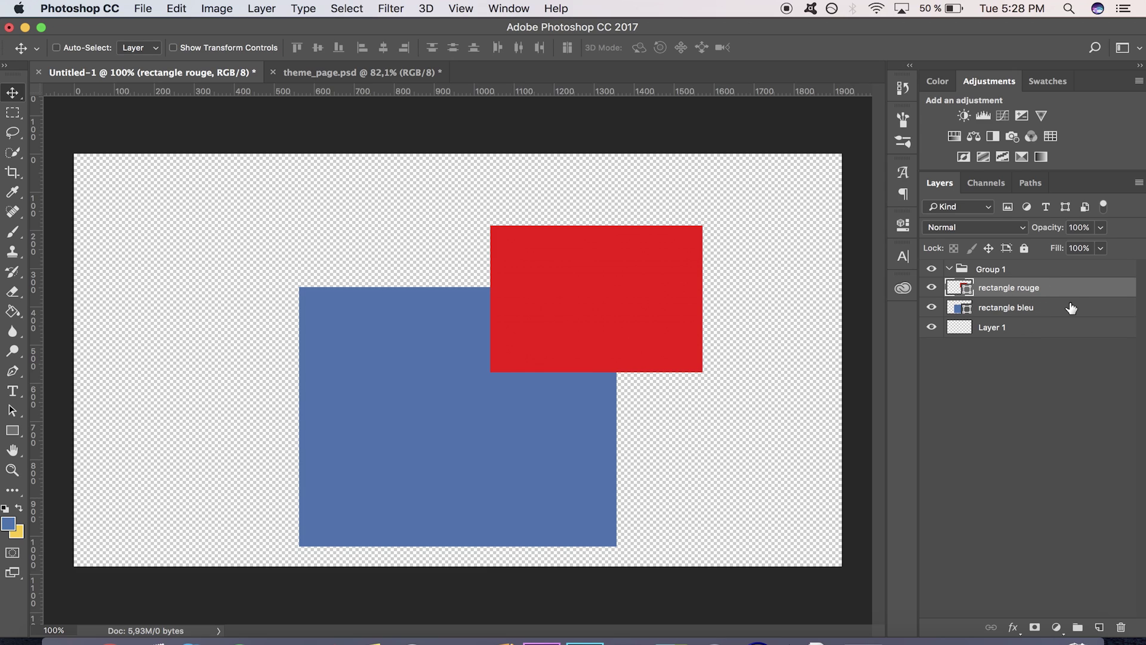
shift+click(1041, 336)
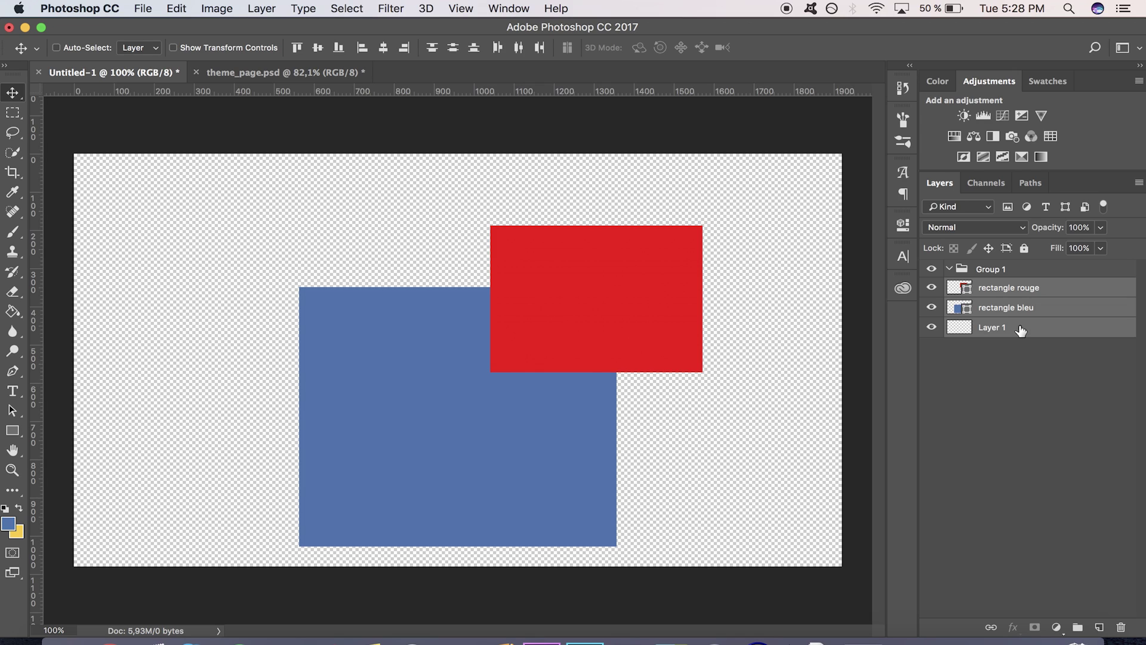
click(1003, 352)
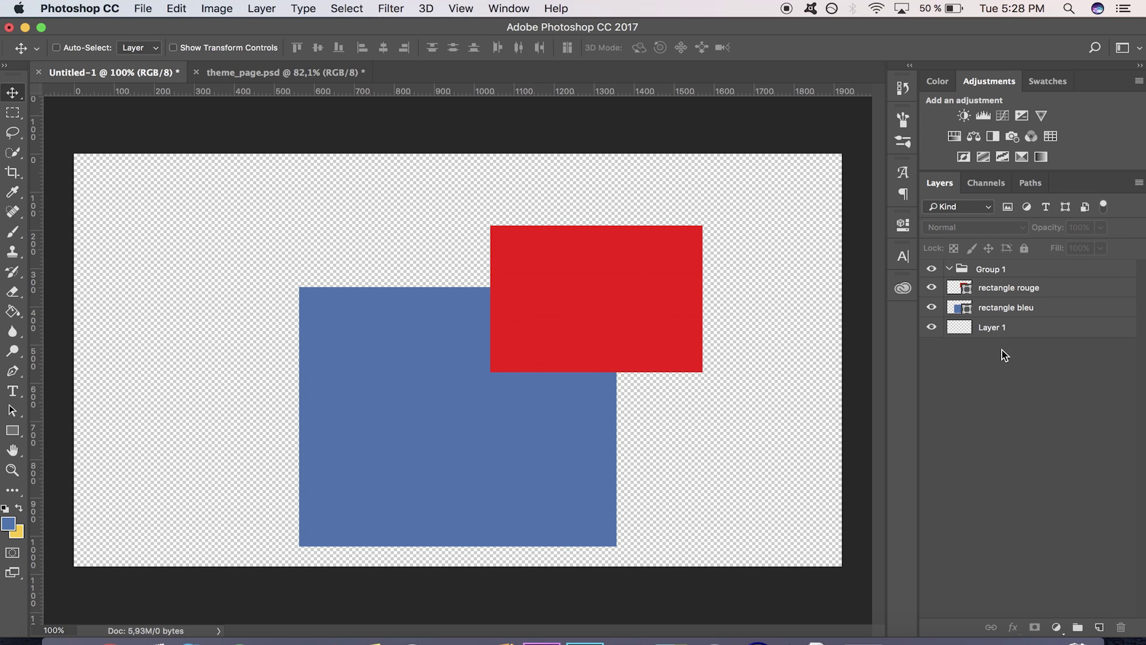
Add rectangle rouge, Layer 1 and rectangle bleu to the selection one at a time, and deselect each individually
click(1032, 290)
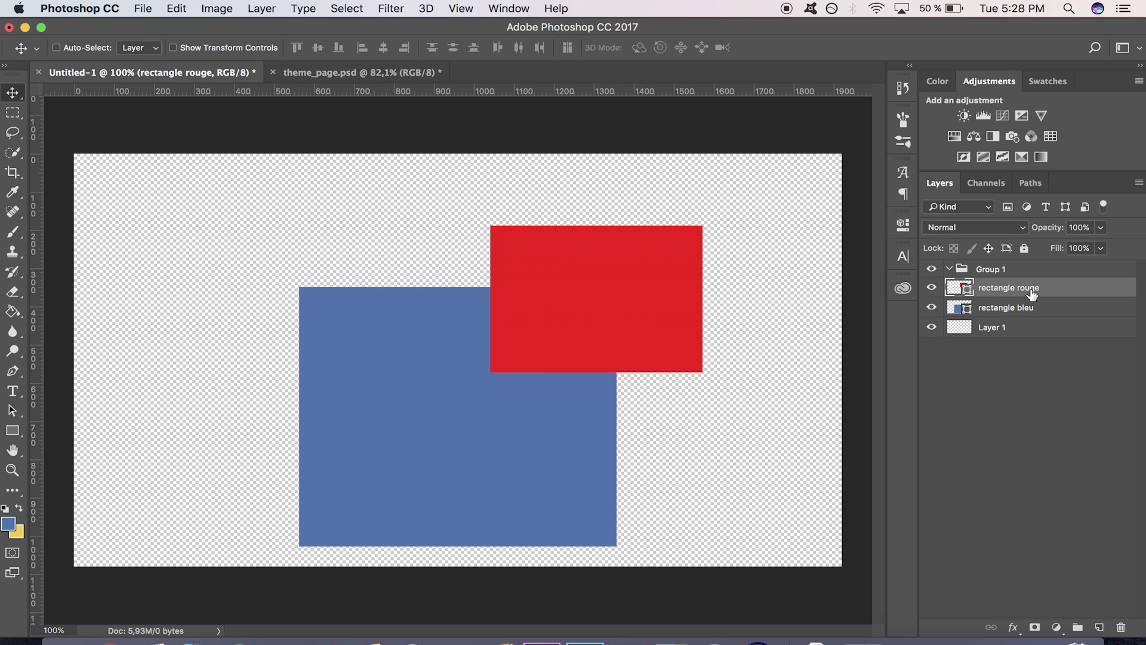
super+click(994, 329)
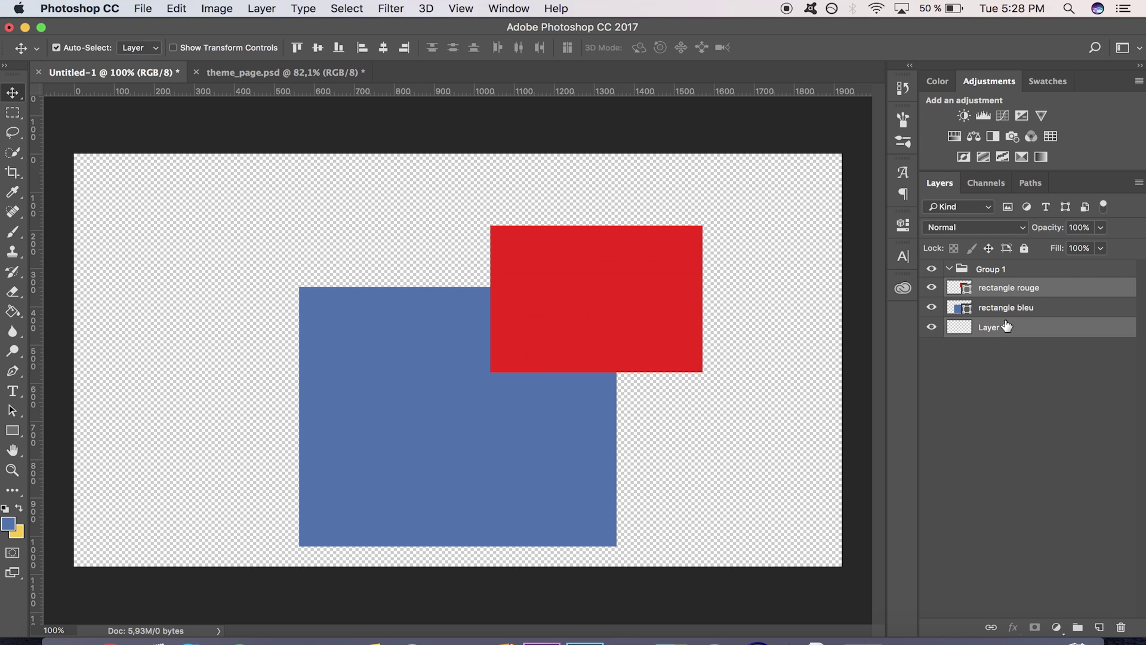
super+click(1026, 308)
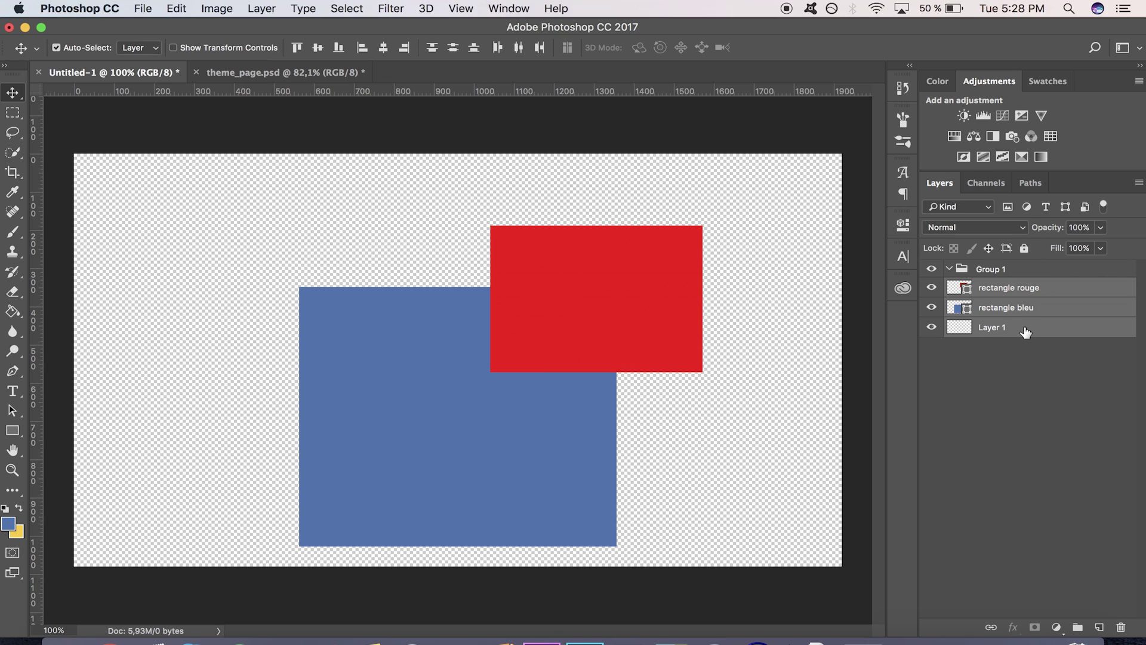
super+click(1028, 327)
super+click(1046, 307)
super+click(1048, 291)
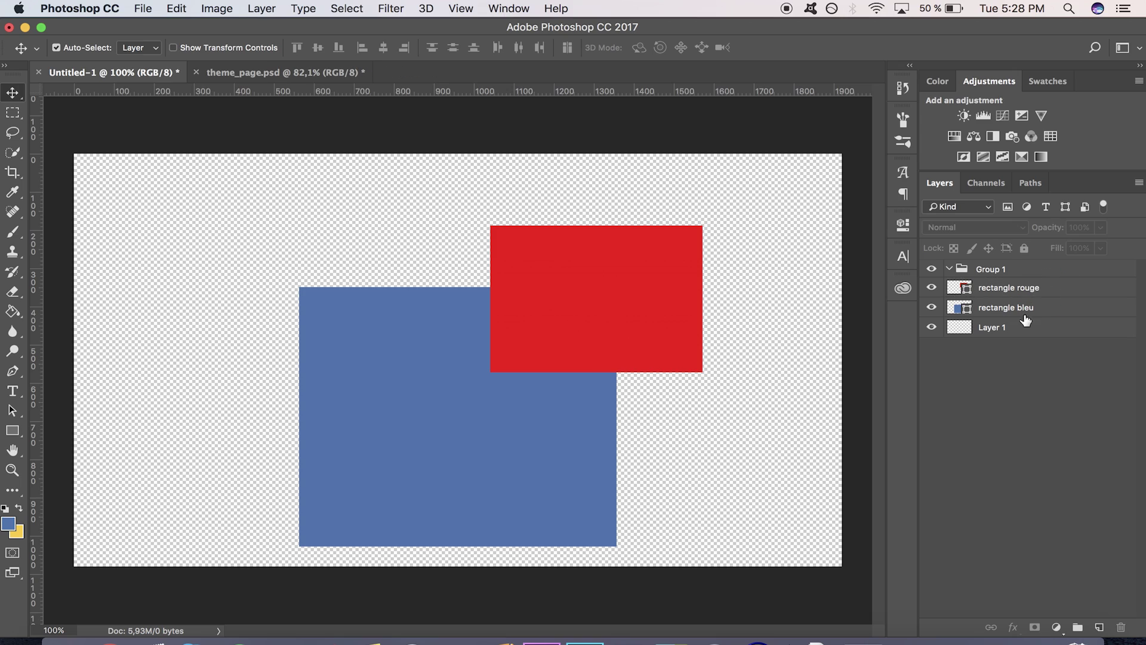
Select the rectangle rouge and rectangle bleu layers together and move both into Group 1
click(1051, 293)
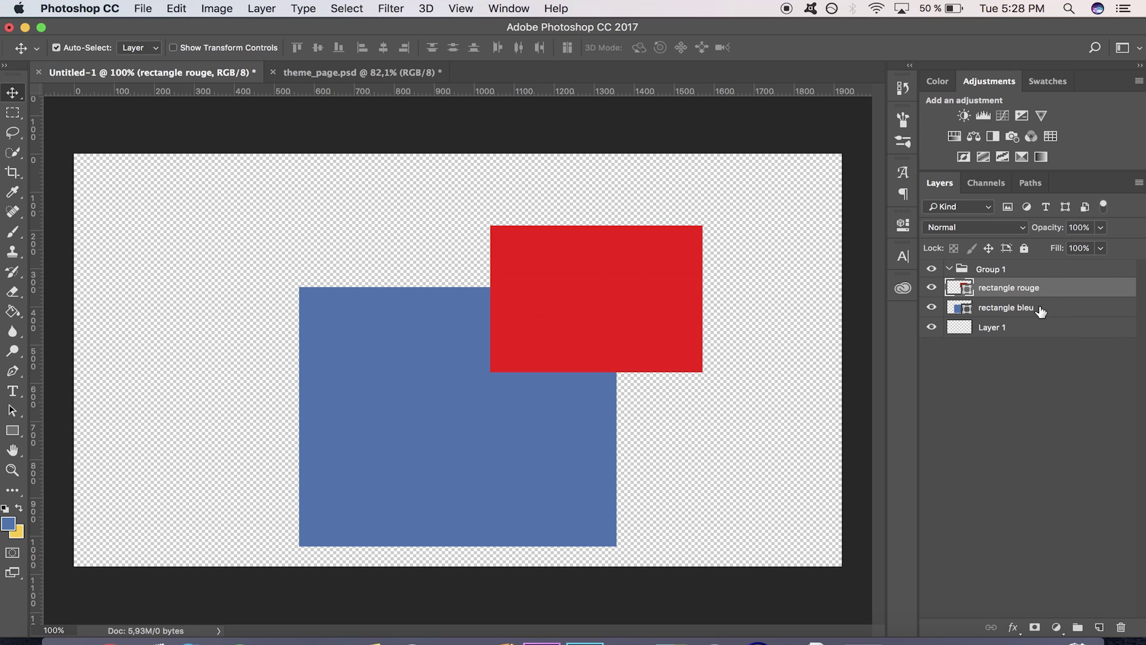
super+click(1041, 310)
drag(1028, 295, 999, 309)
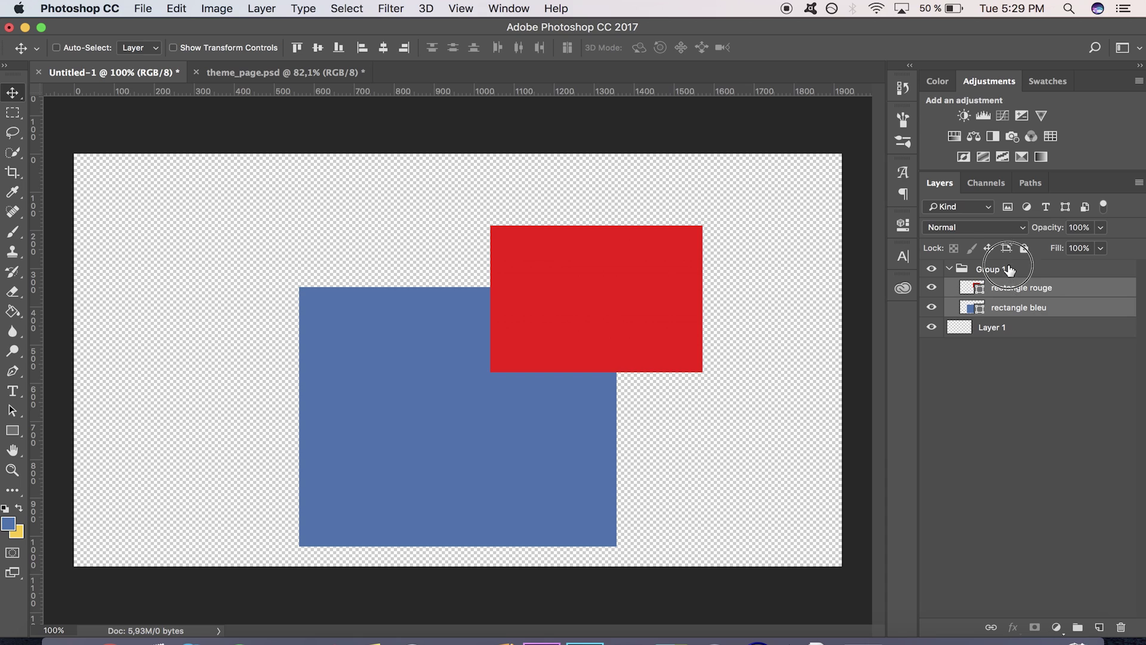
Try deleting Group 1 together with its contents, and undo the deletion
click(1009, 269)
key(Delete)
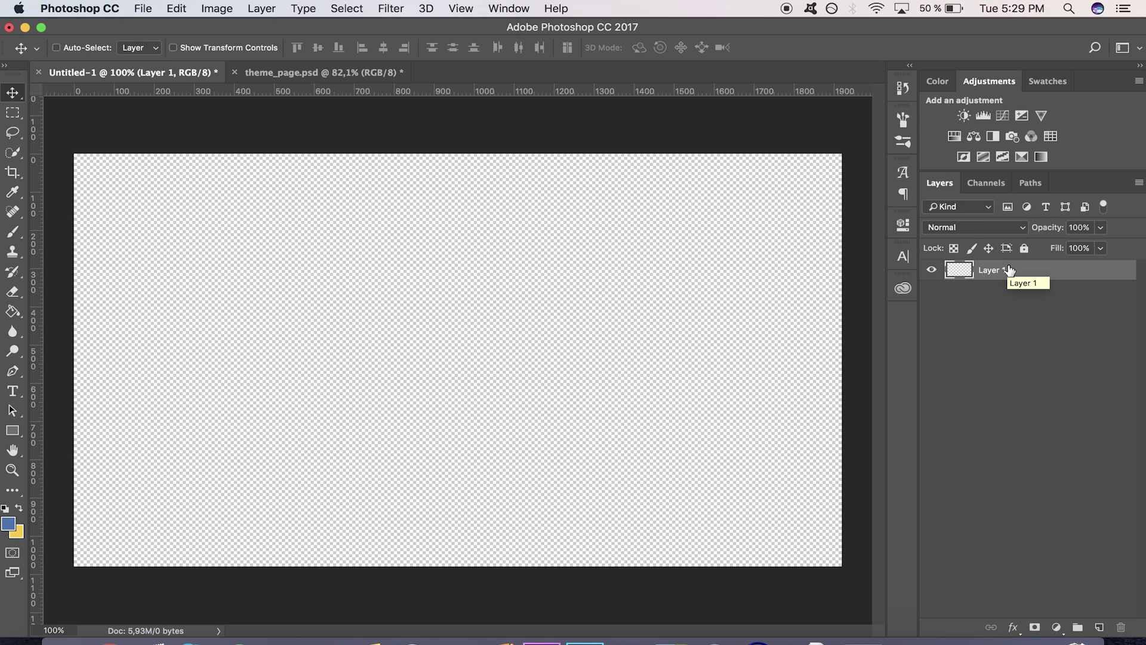
key(super+z)
Move both rectangle layers out above Group 1 and delete the emptied group
shift+click(1015, 307)
drag(1015, 307, 1010, 264)
click(984, 306)
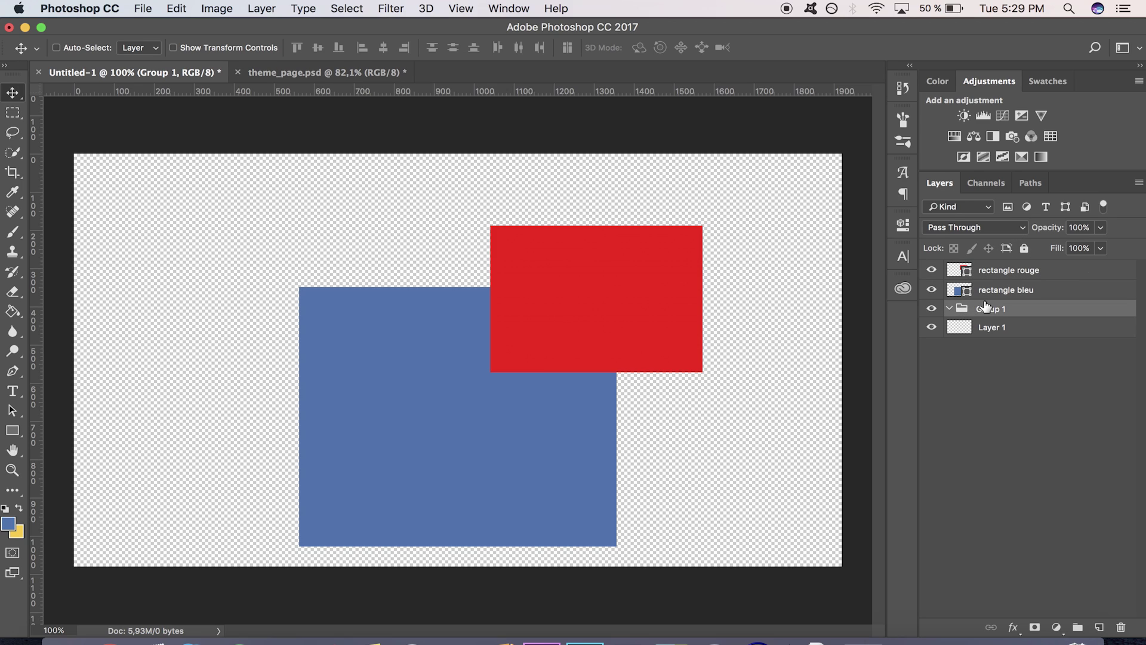
key(BackSpace)
Group the rectangle bleu and rectangle rouge layers directly from a selection of both
click(1000, 297)
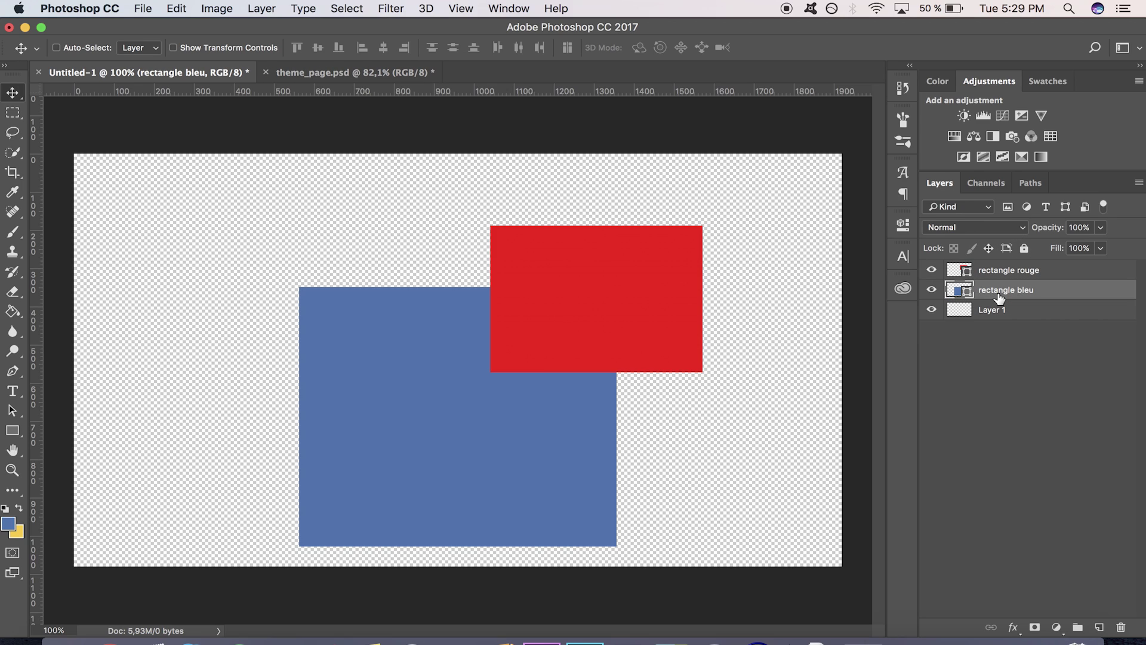
shift+click(1008, 273)
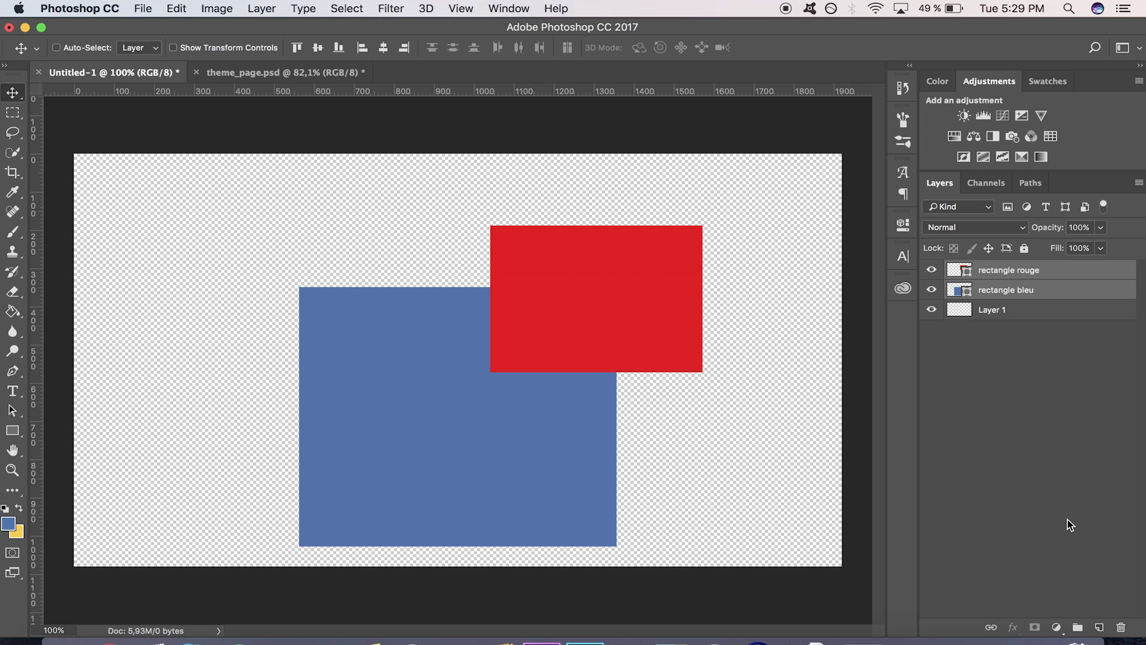
key(super+g)
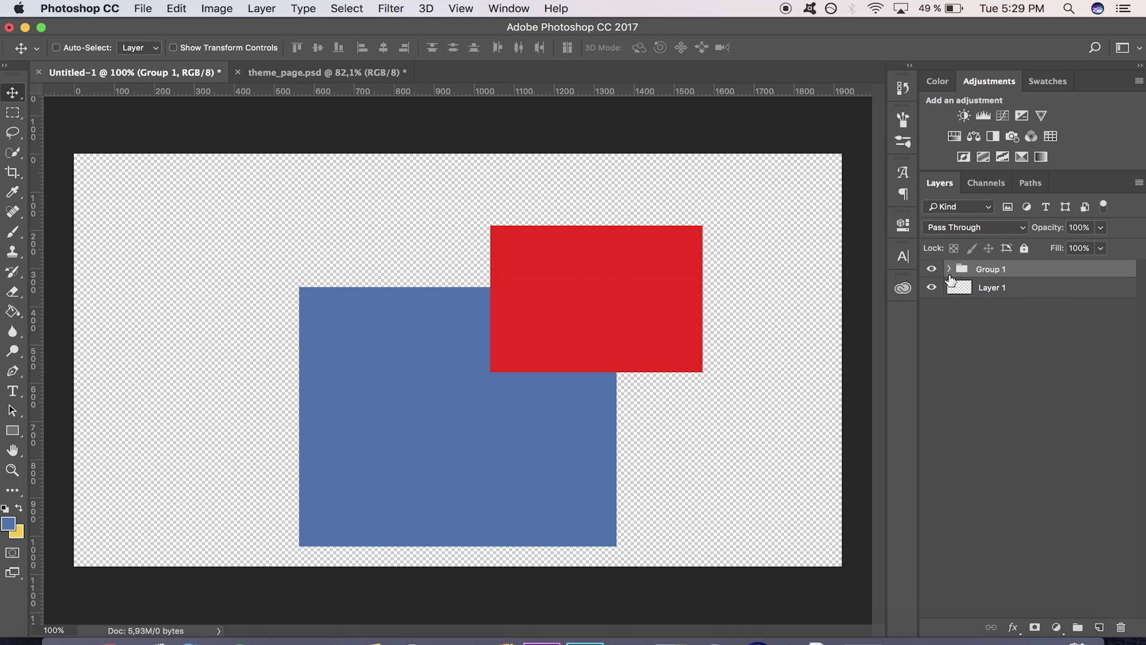
Inspect the rectangle rouge and rectangle bleu layers inside Group 1, collapsing and reopening the group
click(950, 269)
drag(1015, 288, 1020, 308)
click(1020, 308)
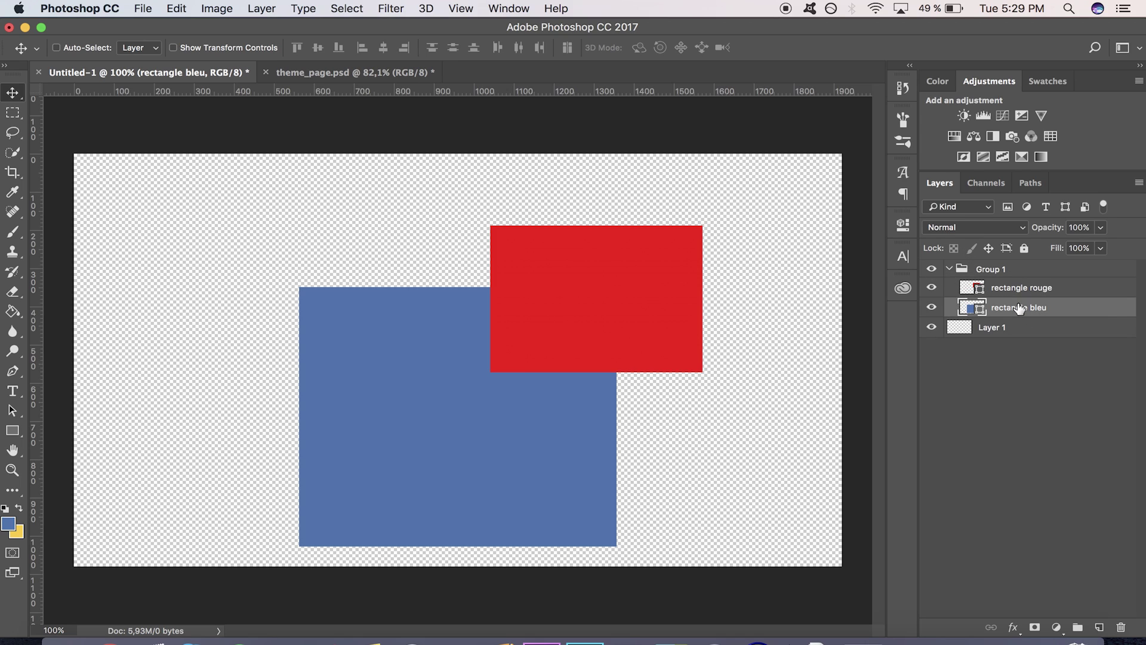
click(1027, 292)
click(1025, 308)
click(1023, 289)
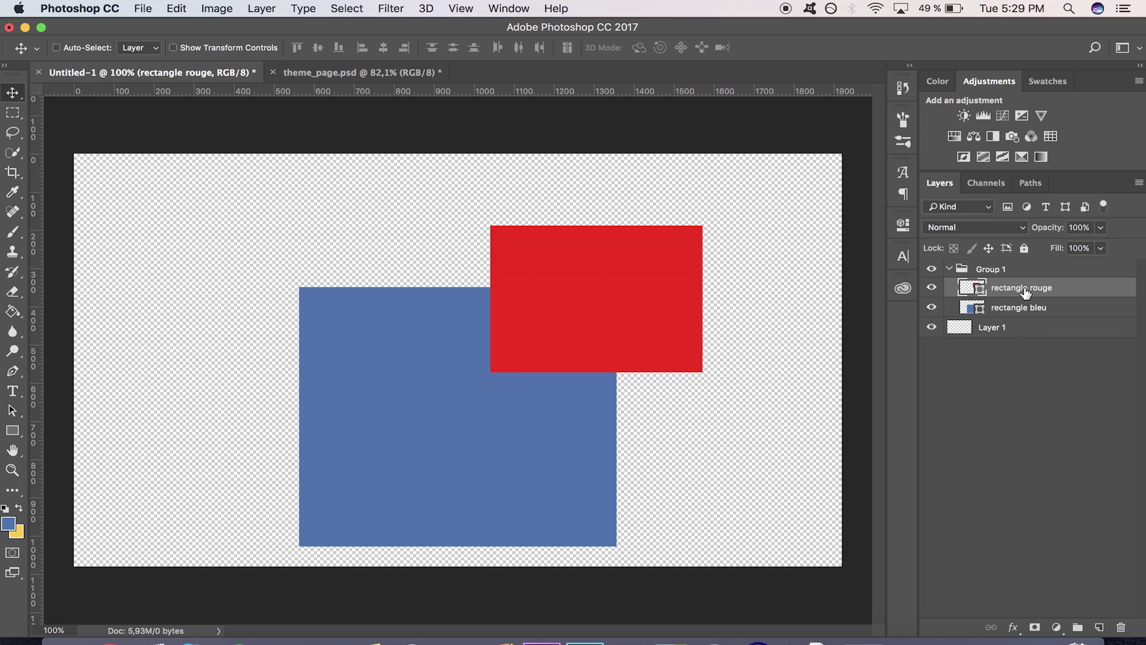
click(950, 269)
click(991, 339)
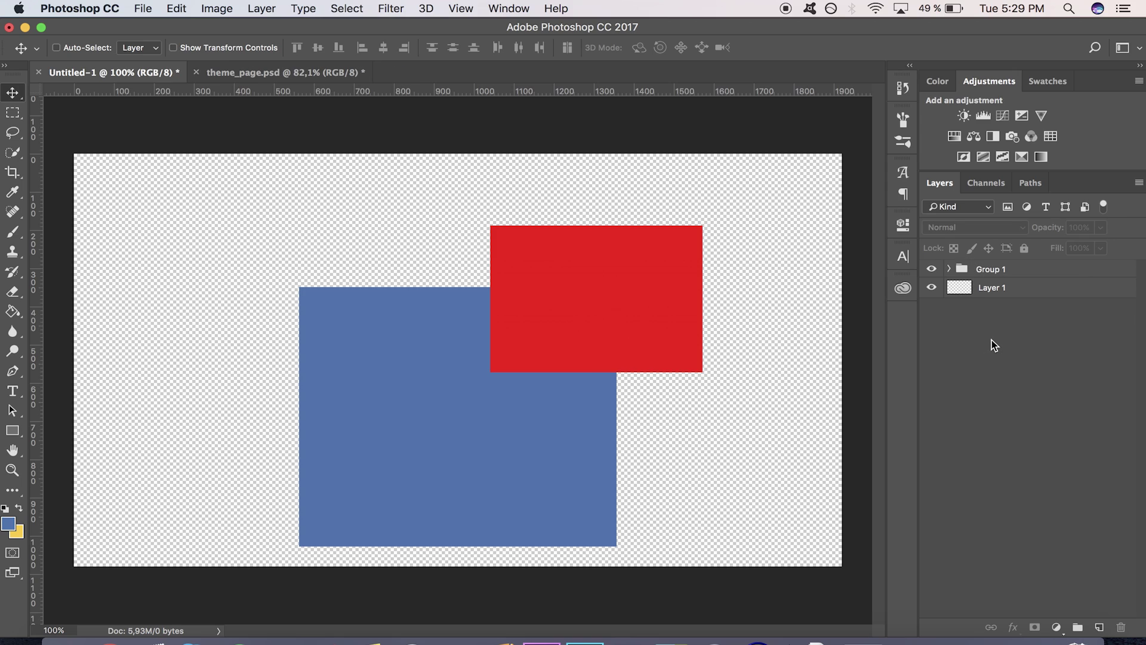
click(949, 271)
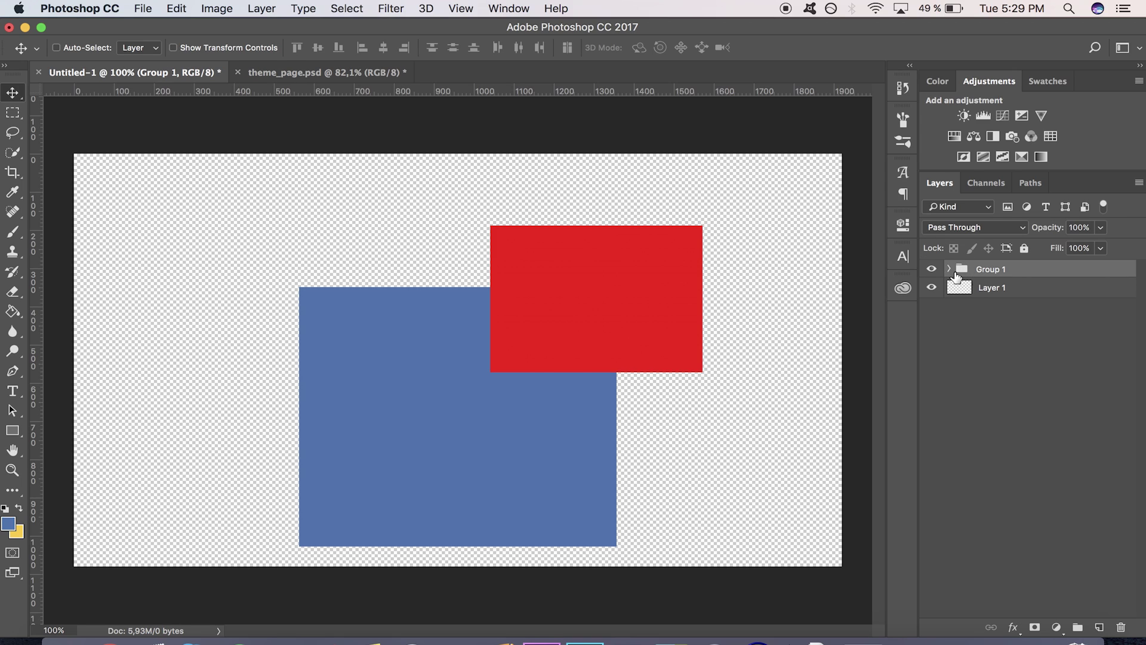
click(949, 269)
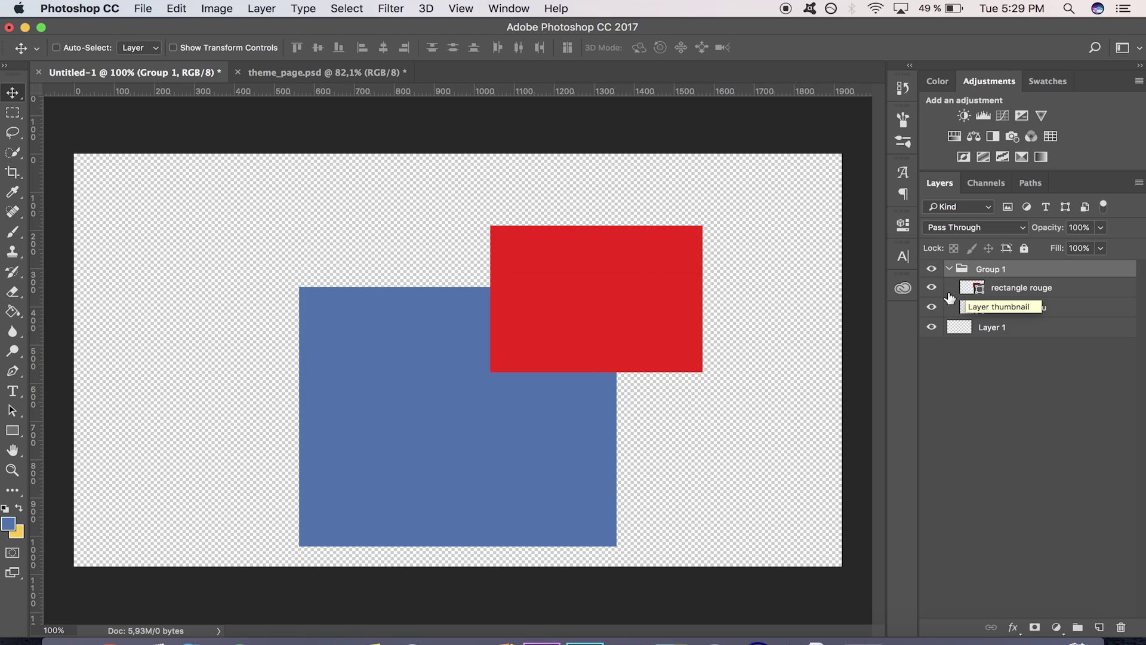
click(954, 290)
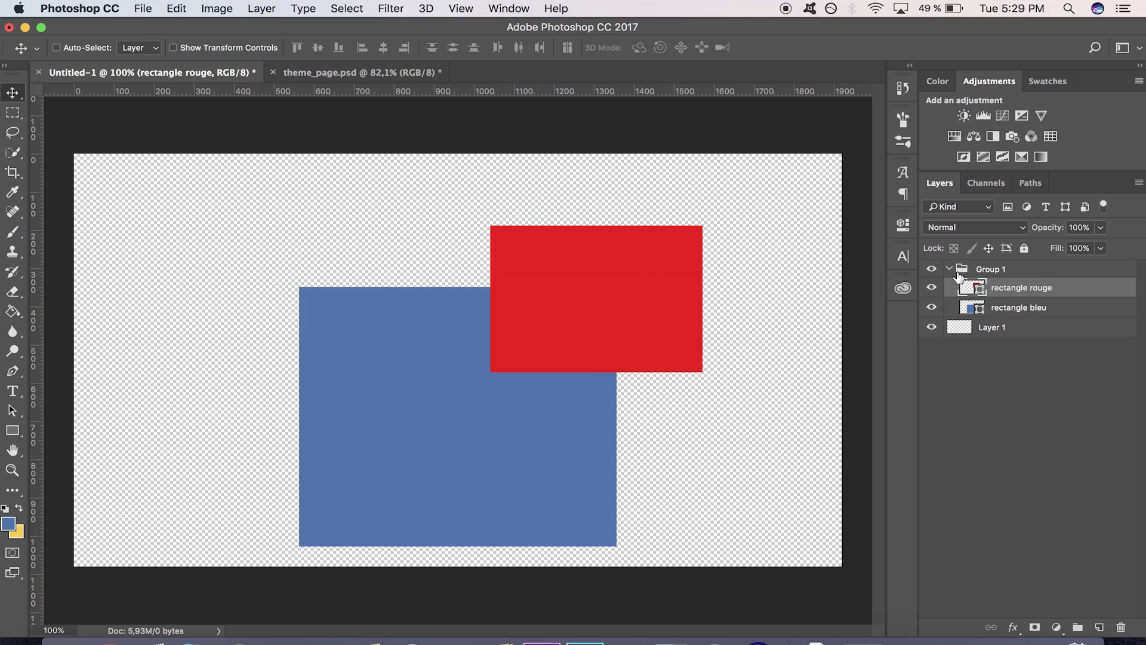
Select the rectangle rouge and rectangle bleu layers together and move both shapes slightly up and to the right on the canvas
click(968, 354)
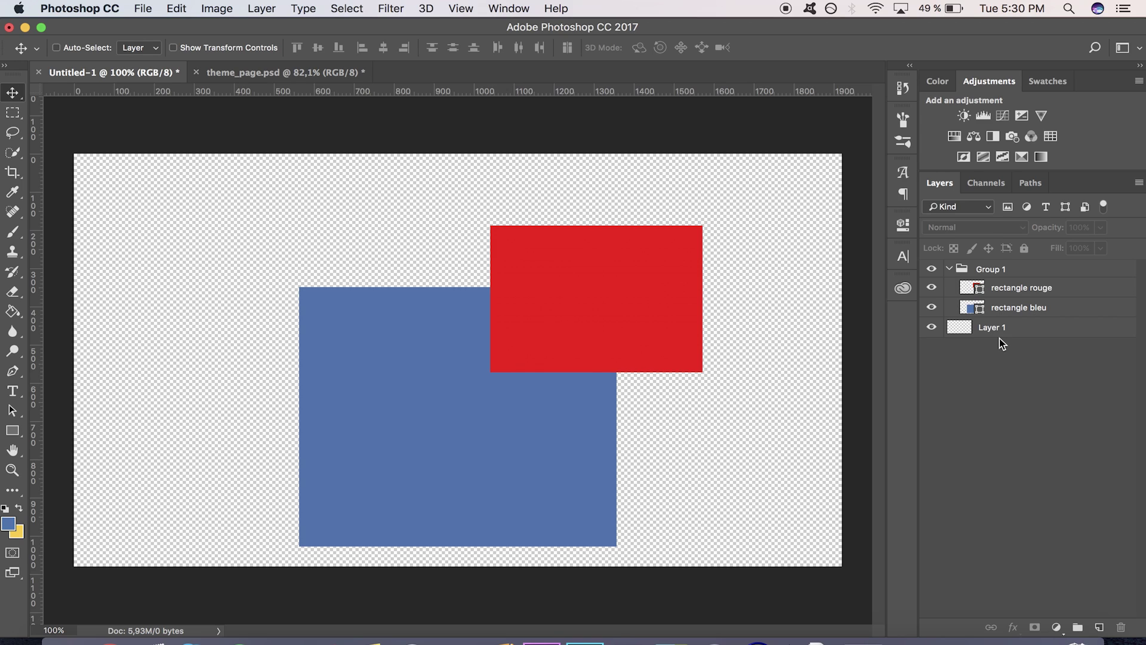
click(1041, 292)
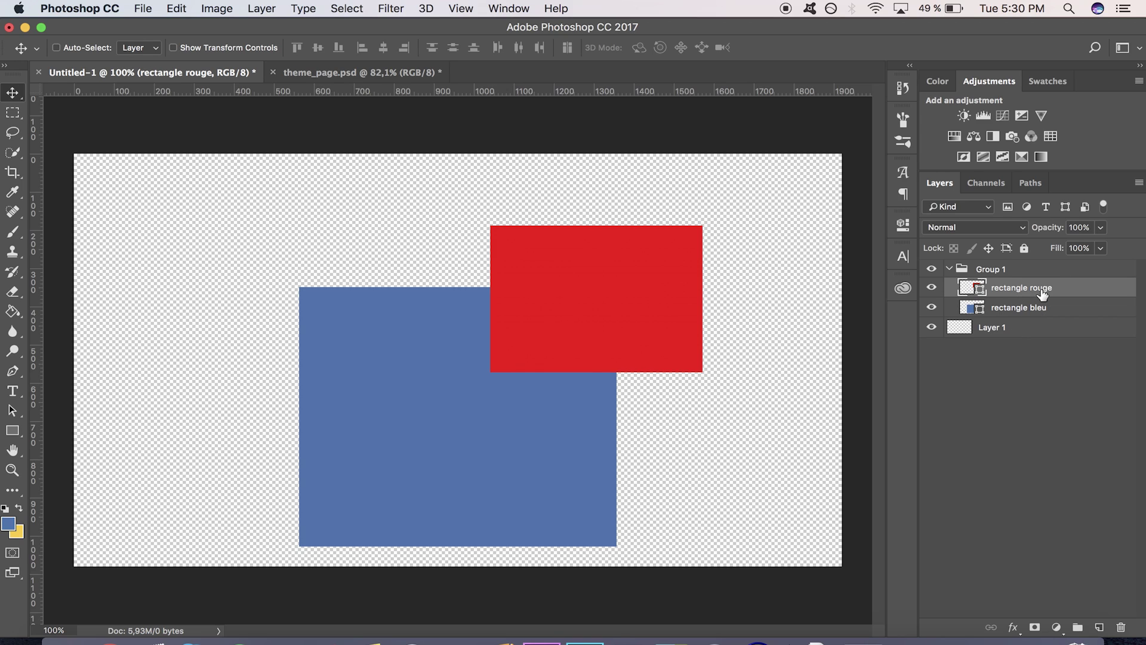
shift+click(1048, 307)
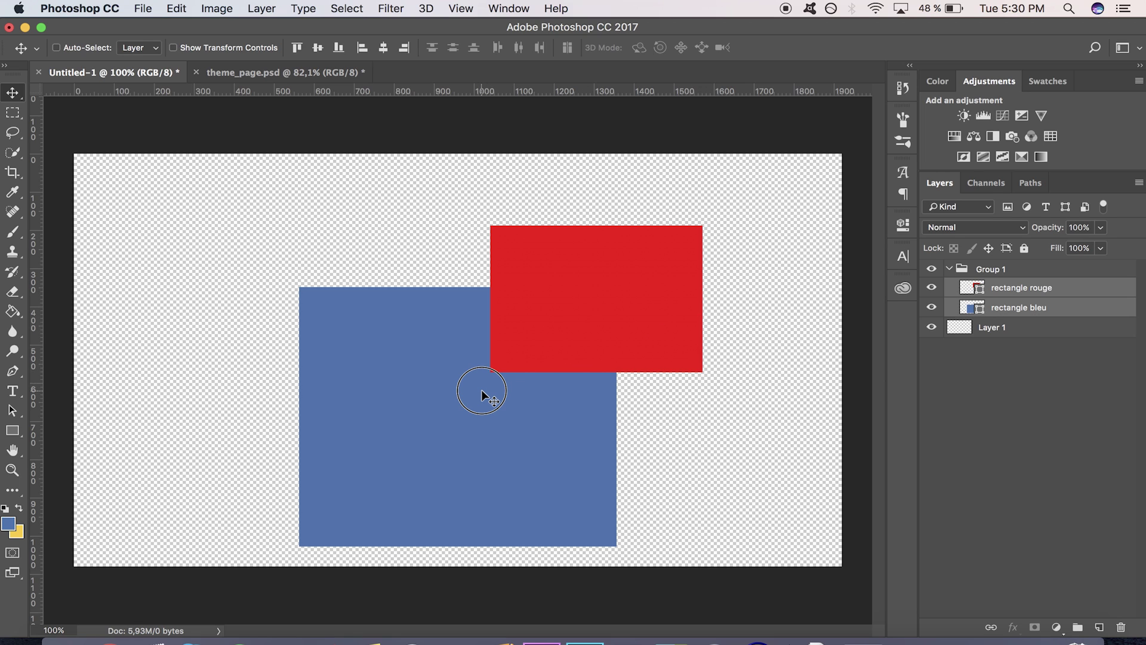
drag(482, 391, 495, 362)
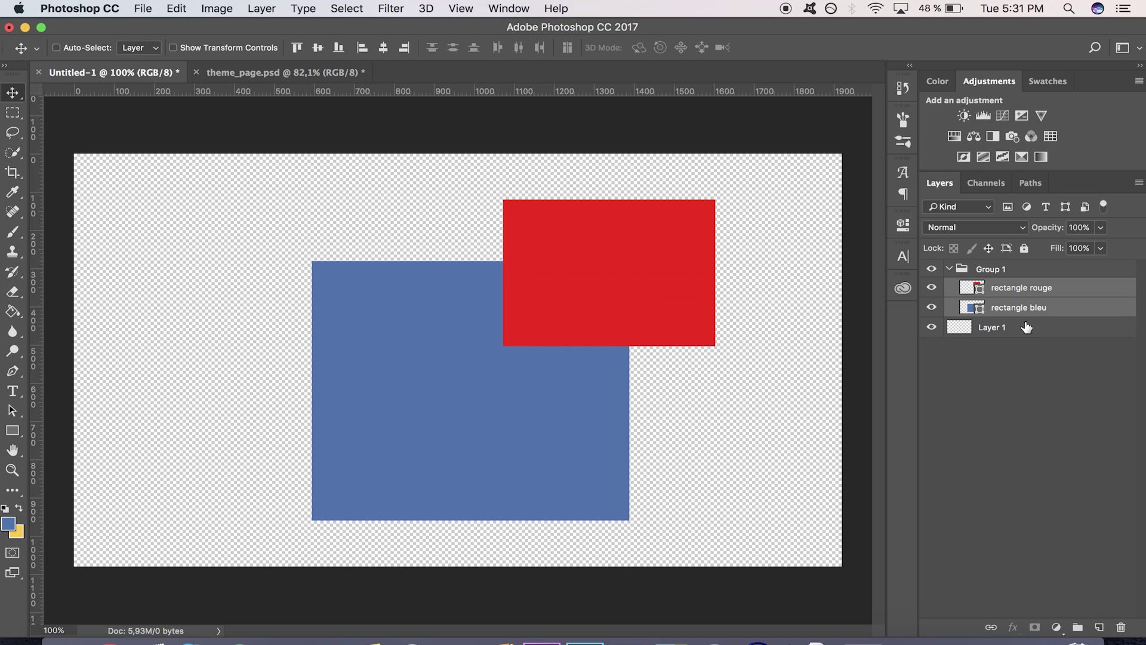
Link the rectangle rouge and rectangle bleu layers inside Group 1
super+click(1054, 291)
click(1056, 288)
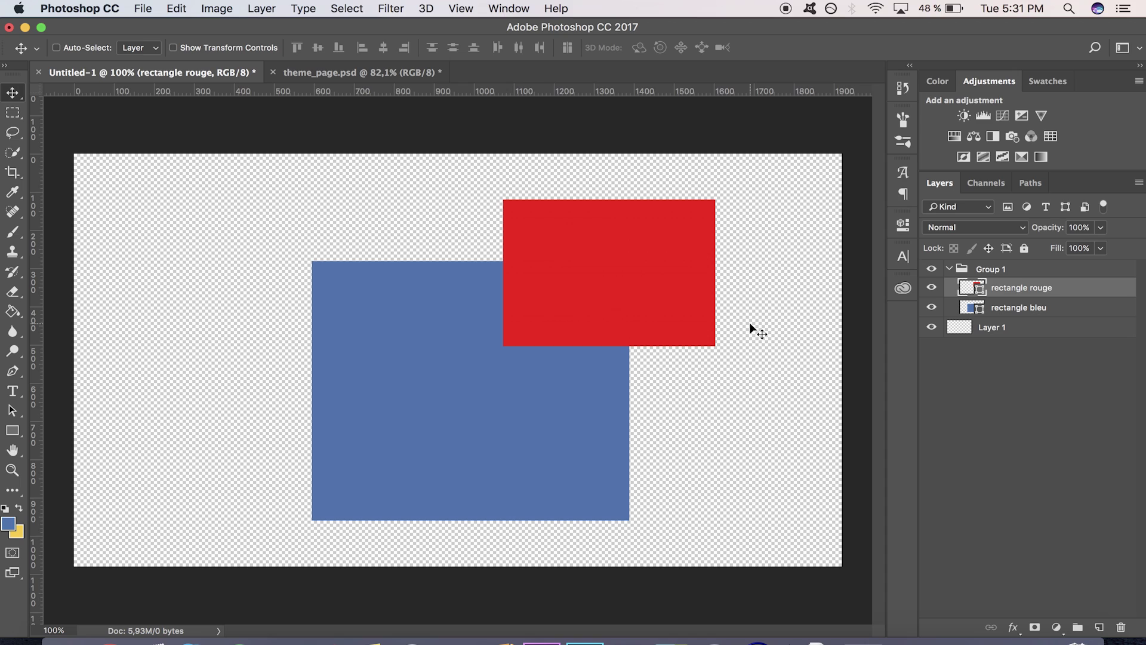
click(1067, 308)
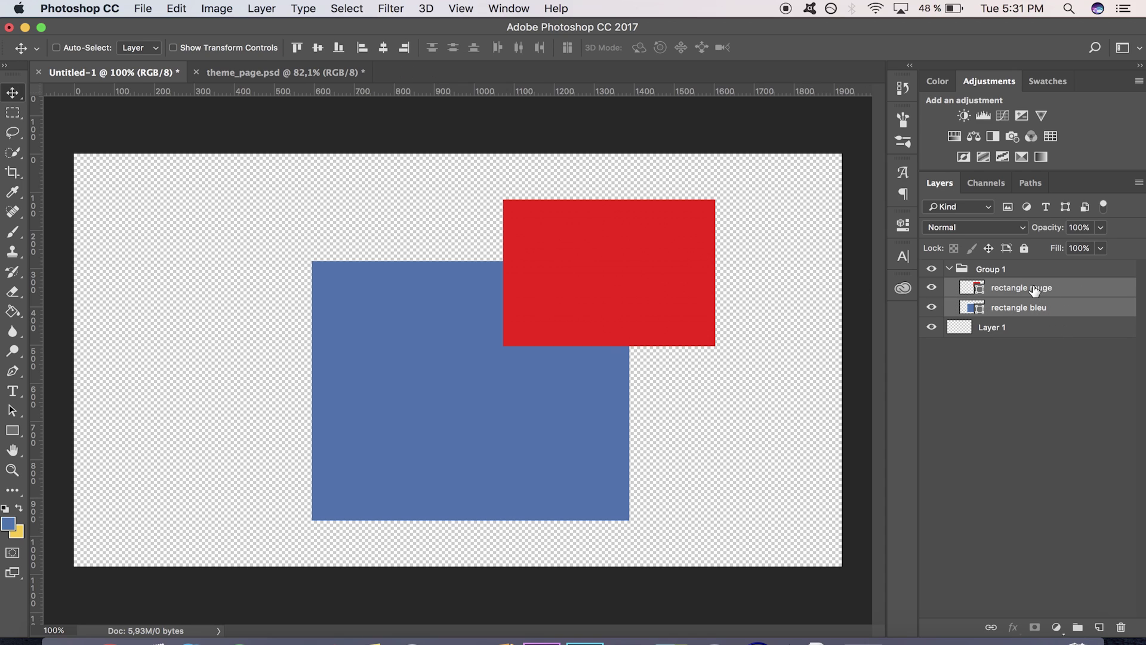
click(991, 628)
Select only rectangle rouge, move the linked rectangles slightly up and to the right through it, and unlink the two layers
double_click(1056, 329)
click(922, 220)
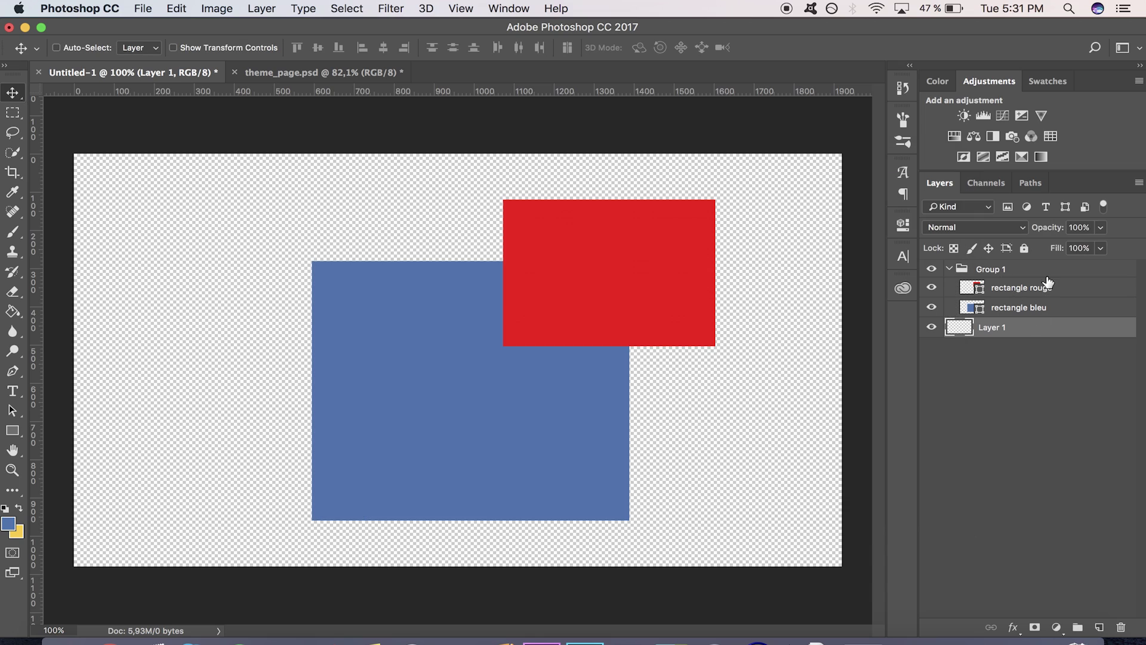
click(1047, 268)
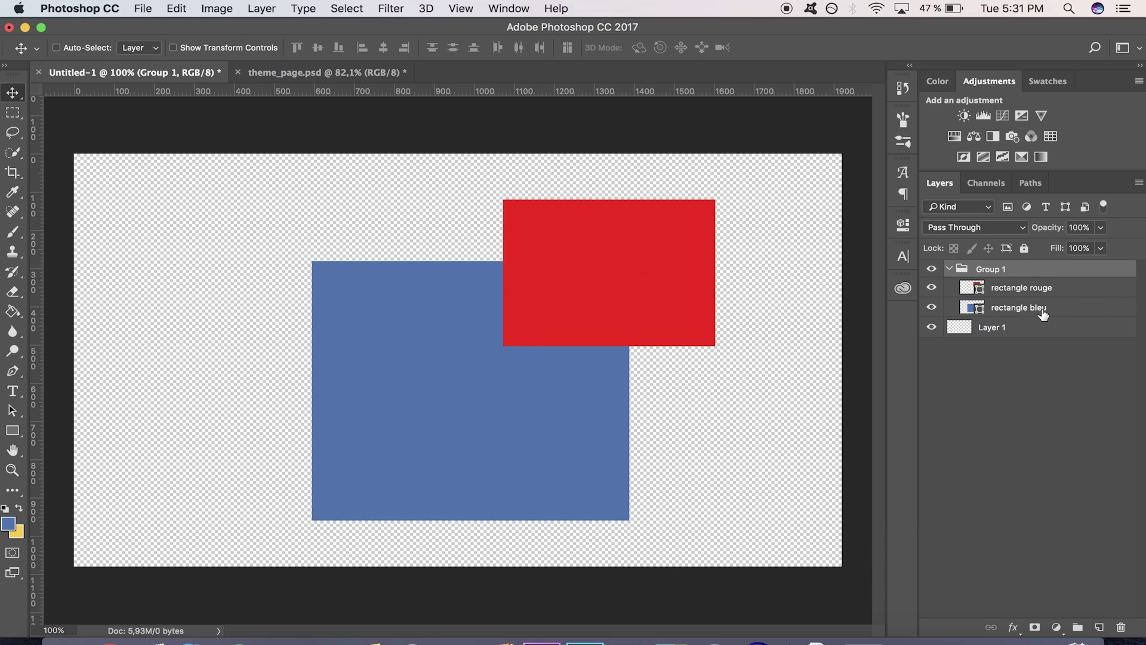
click(1049, 292)
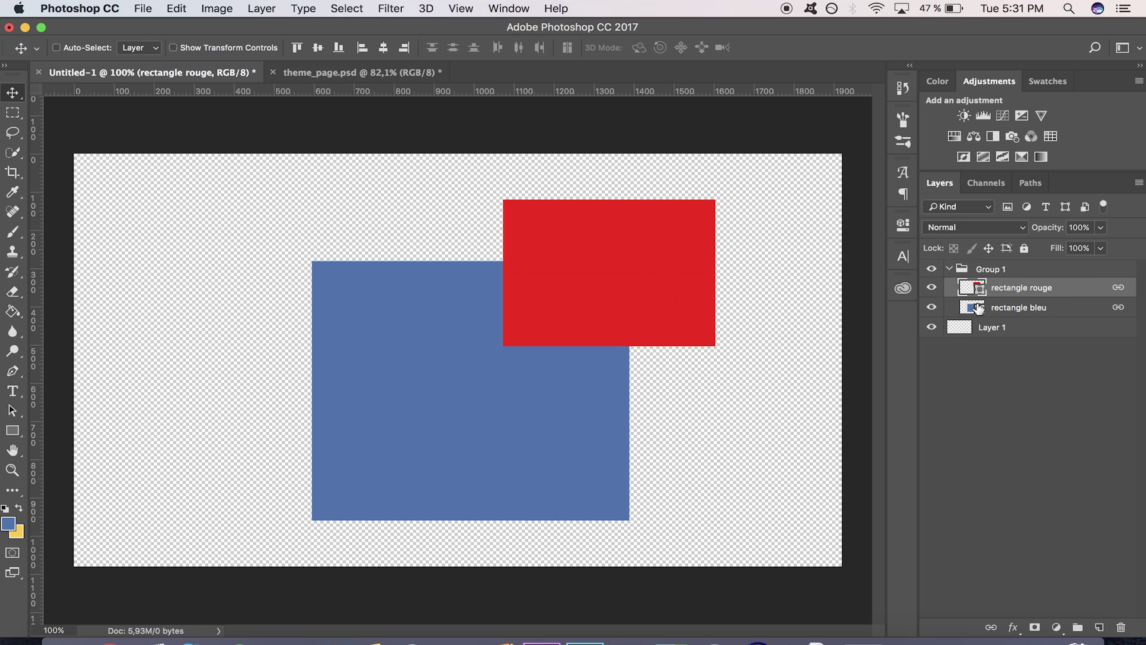
mouse_move(676, 310)
mouse_down()
mouse_move(689, 322)
mouse_move(514, 337)
mouse_move(667, 264)
mouse_move(682, 293)
mouse_up()
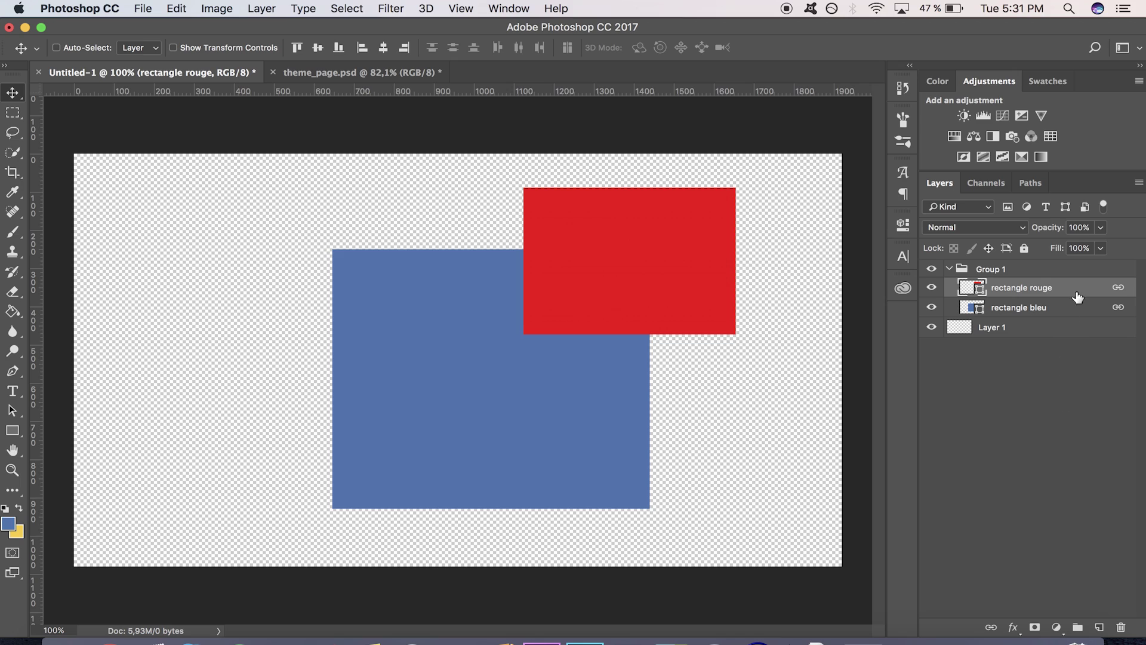
click(991, 627)
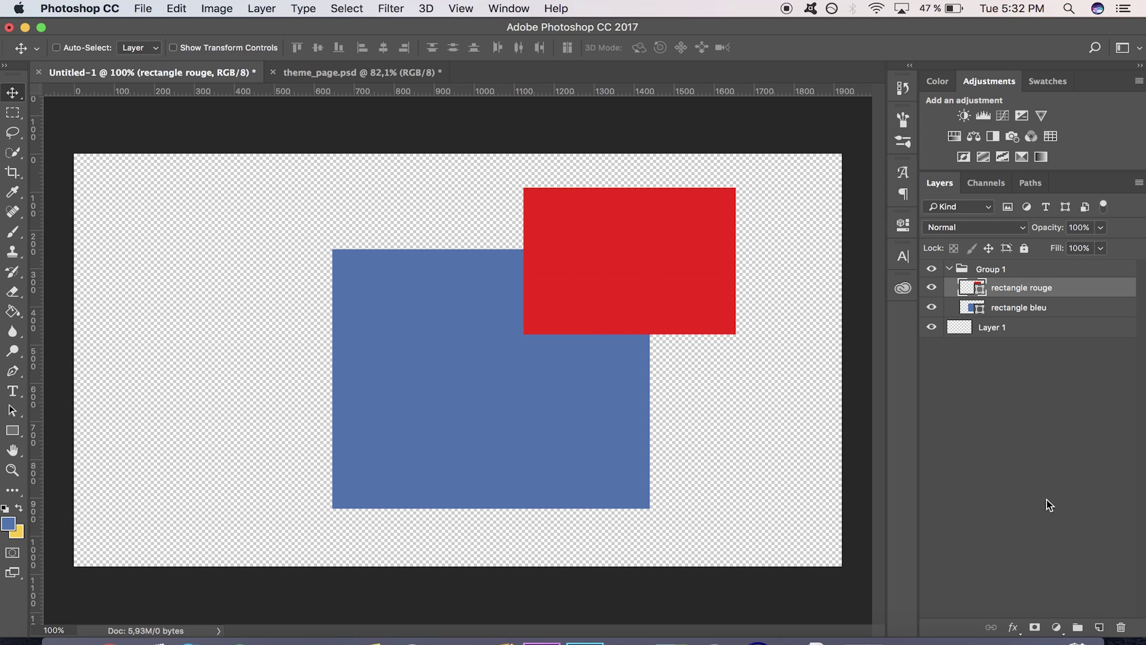
Duplicate the rectangle rouge layer and place the copy across the blue rectangle's left edge, stacked beneath the rectangle bleu layer
key(super+j)
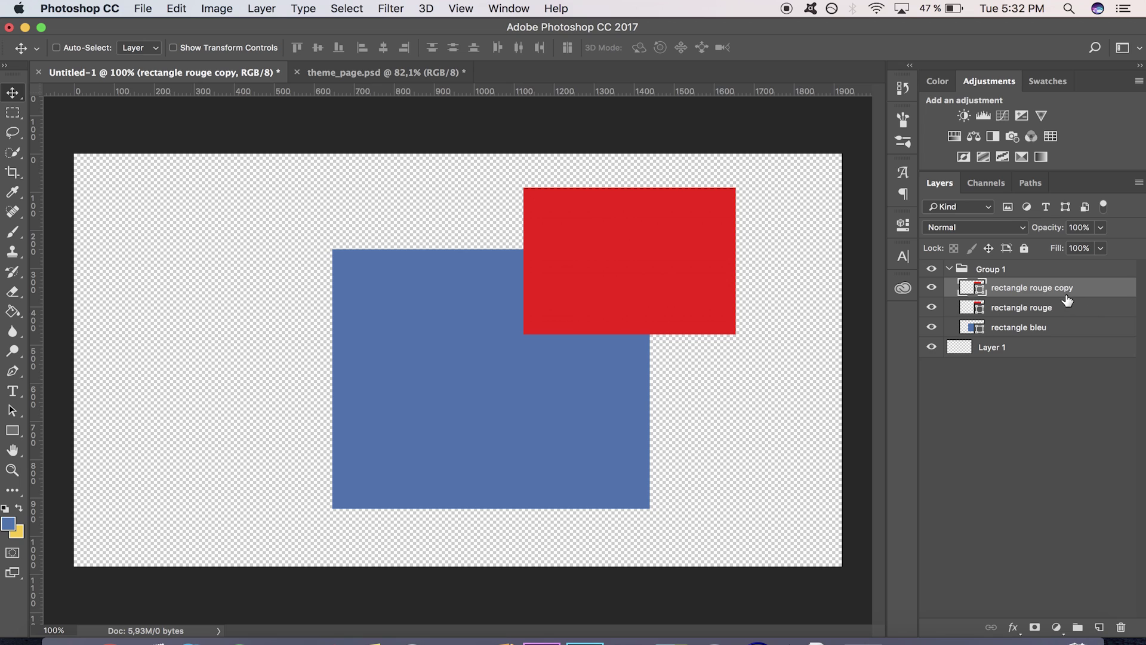
click(615, 239)
drag(614, 238, 281, 348)
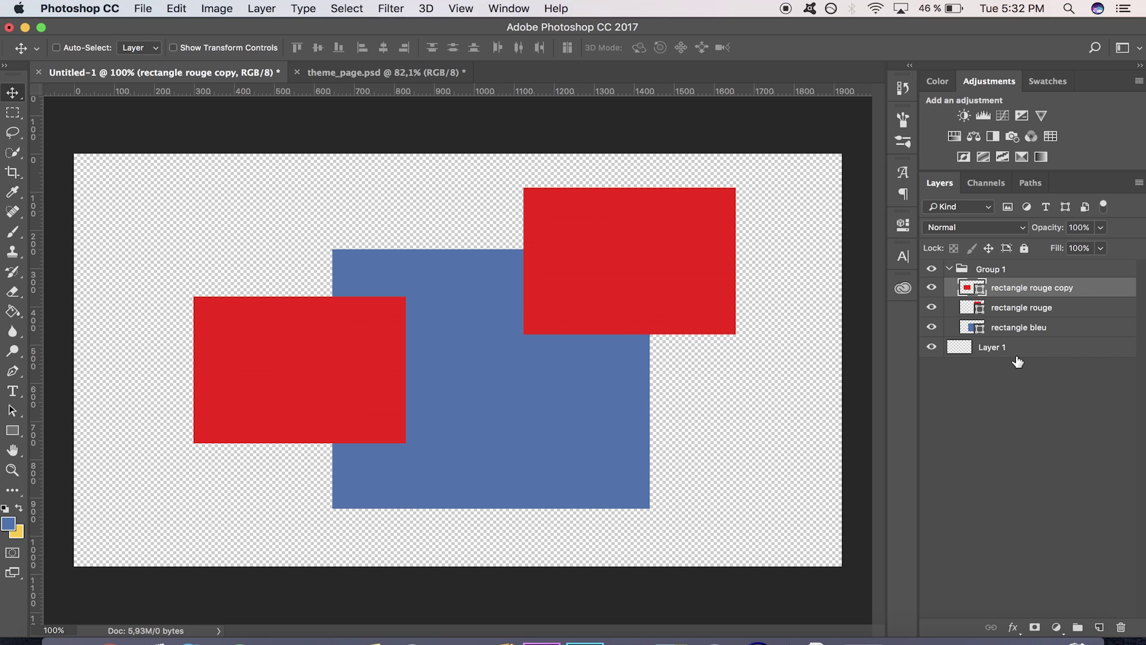
drag(1059, 292, 1052, 329)
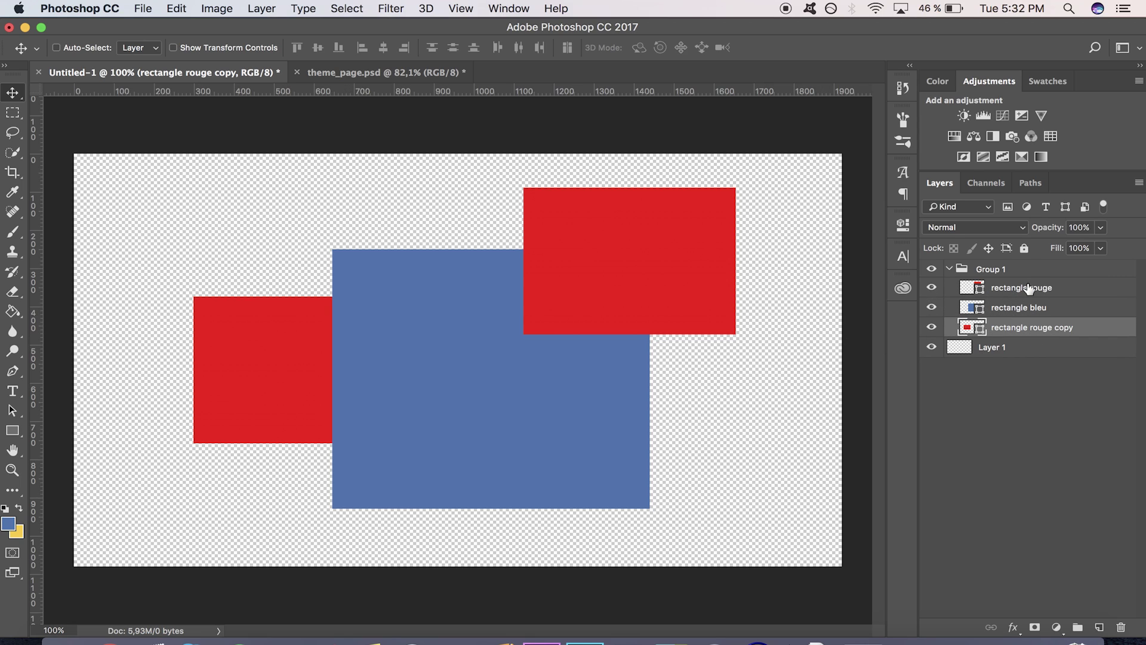